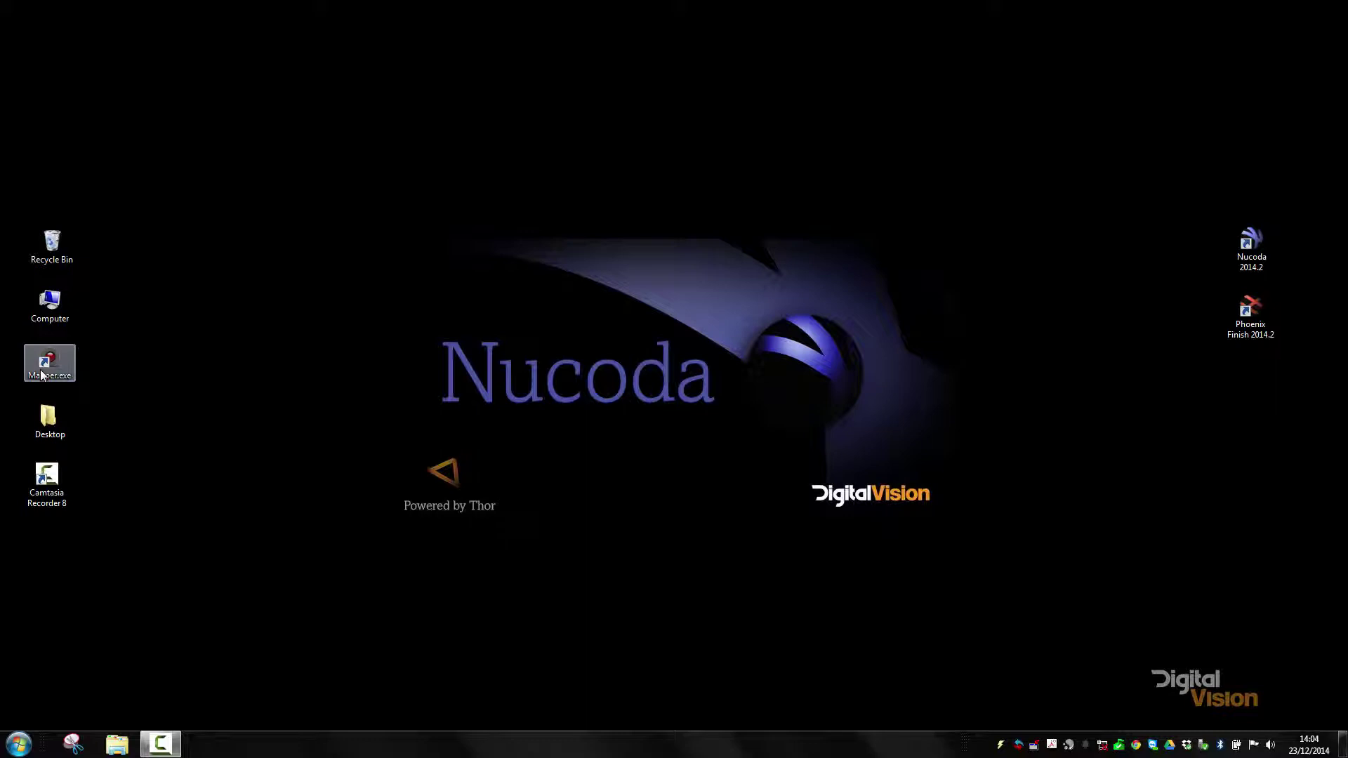
- Launch Tangent Mapper and park its window in the top-left corner of the screen
double_click(42, 376)
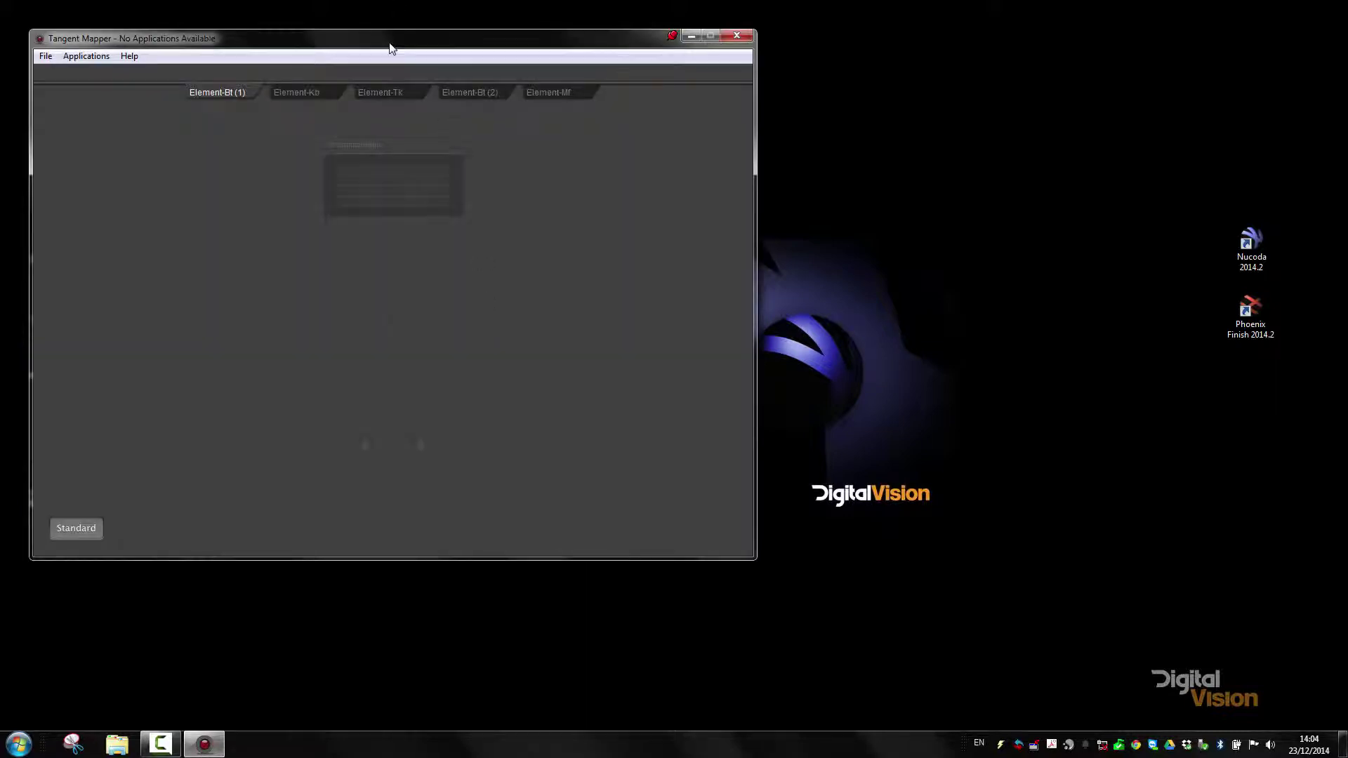
left_click_drag(389, 44, 686, 102)
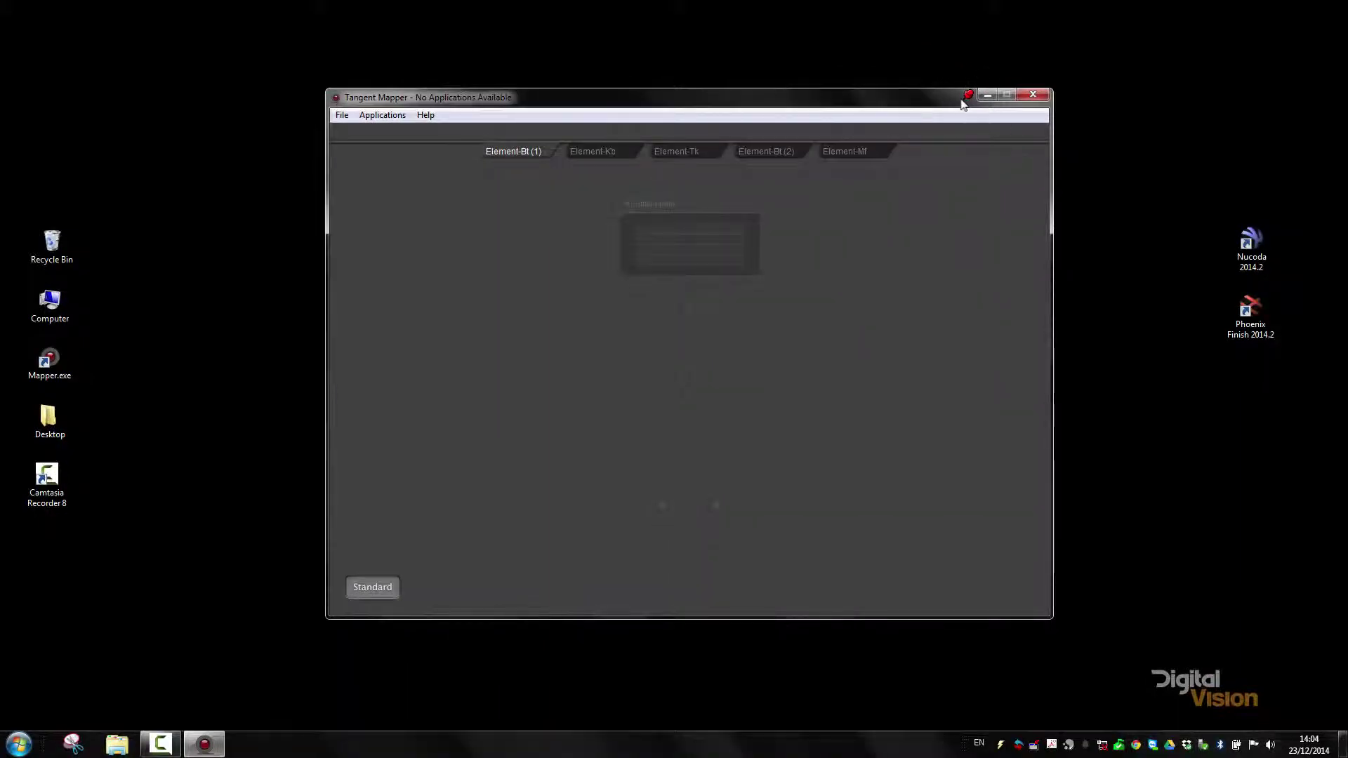
left_click_drag(941, 99, 632, 44)
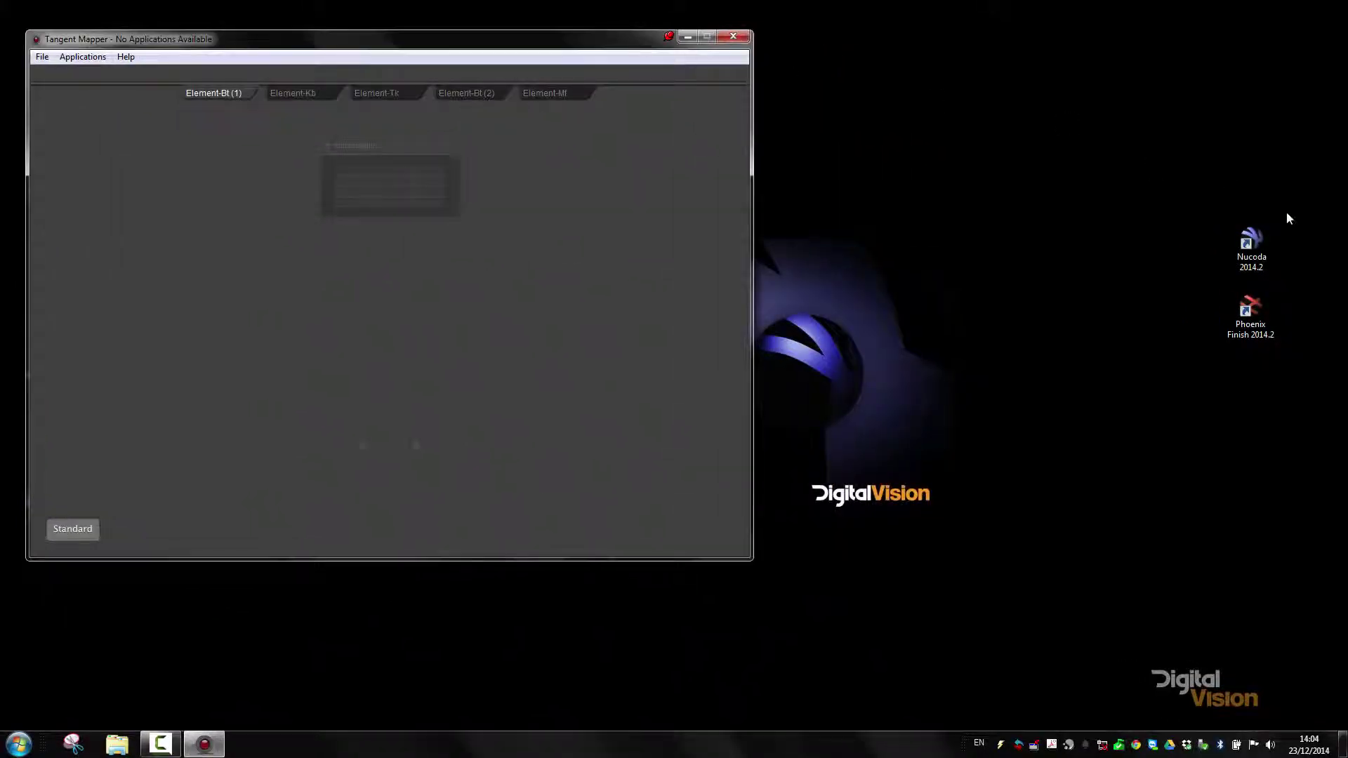
- Start Nucoda 2014.2, then view the Element-Kb, Element-Tk, Element-Bt (2), Element-Mf and Element-Bt (1) layouts
double_click(1244, 261)
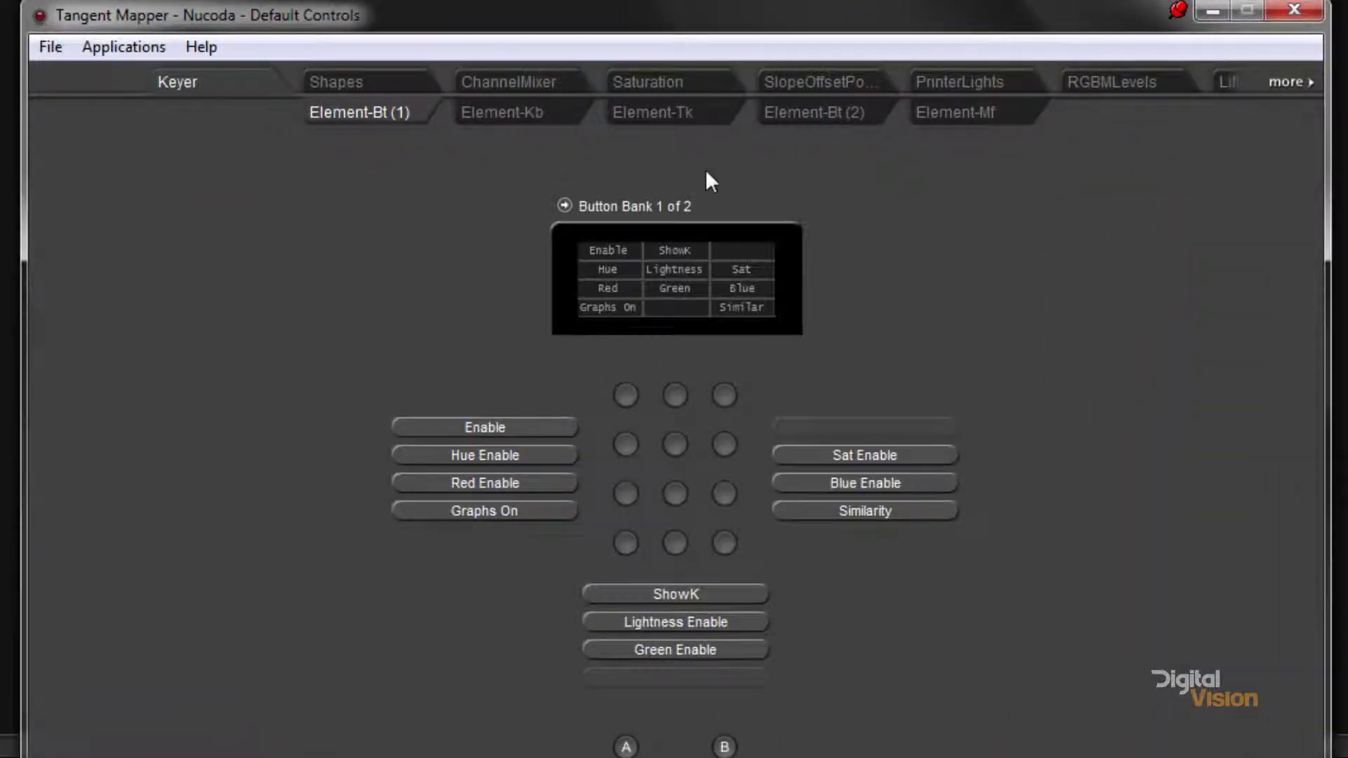
left_click(521, 111)
left_click(649, 112)
left_click(824, 107)
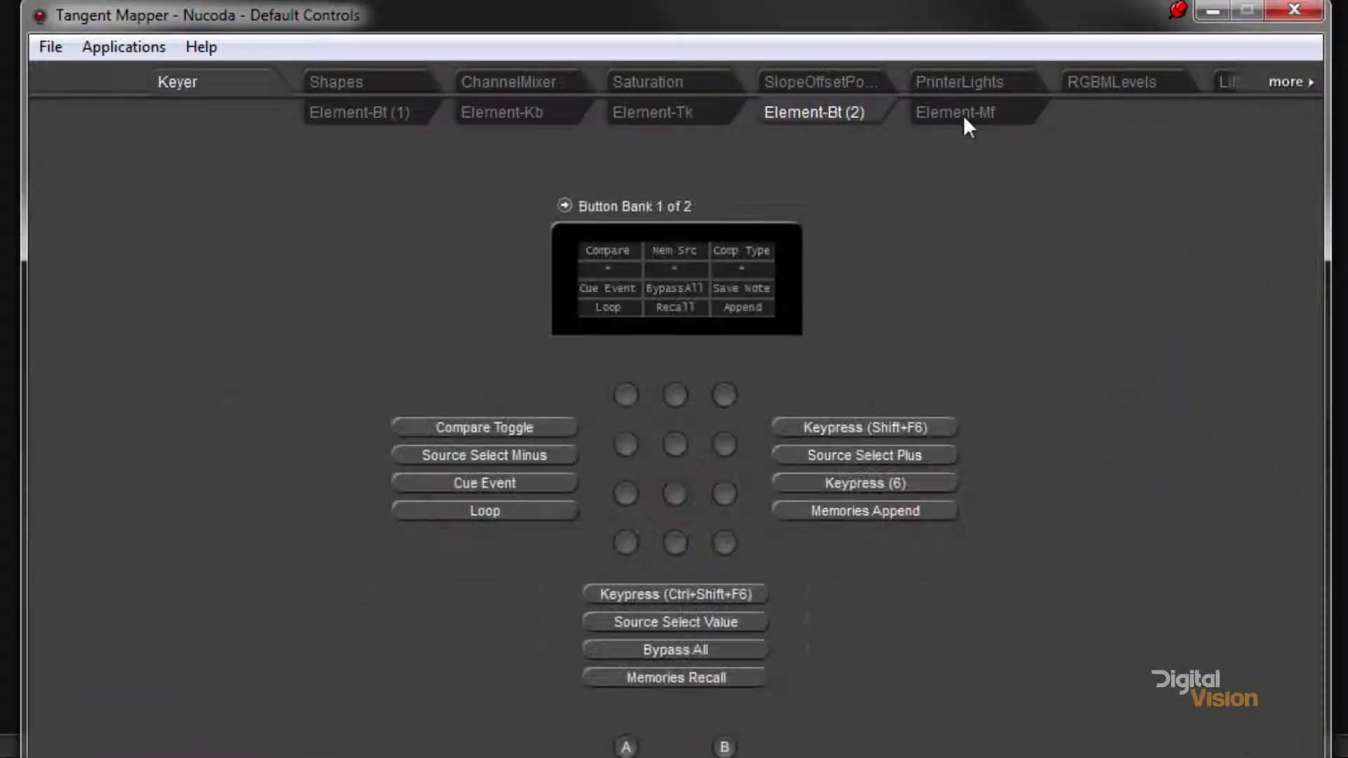
left_click(962, 113)
left_click(370, 113)
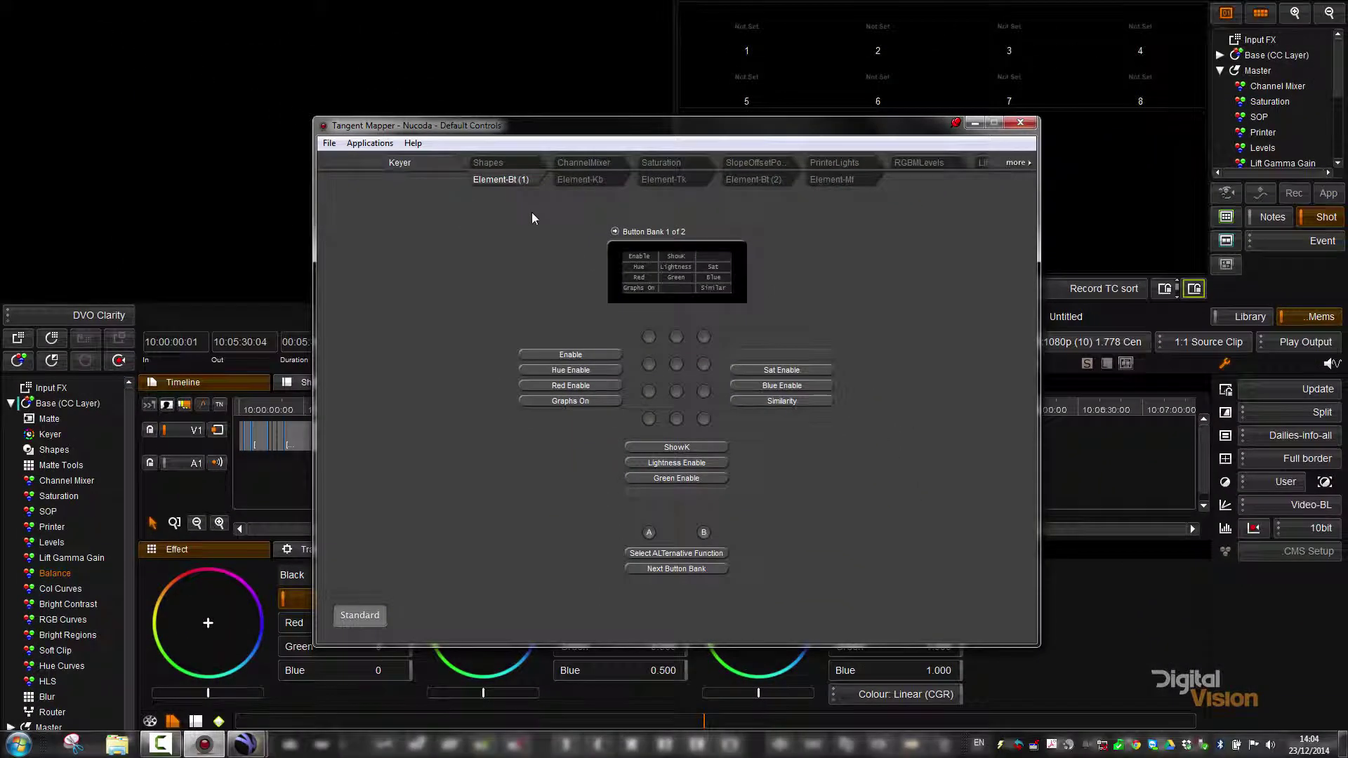
- Page the tool list and view the Saturation, SlopeOffsetPo and PrinterLights mappings
left_click_drag(517, 126, 344, 108)
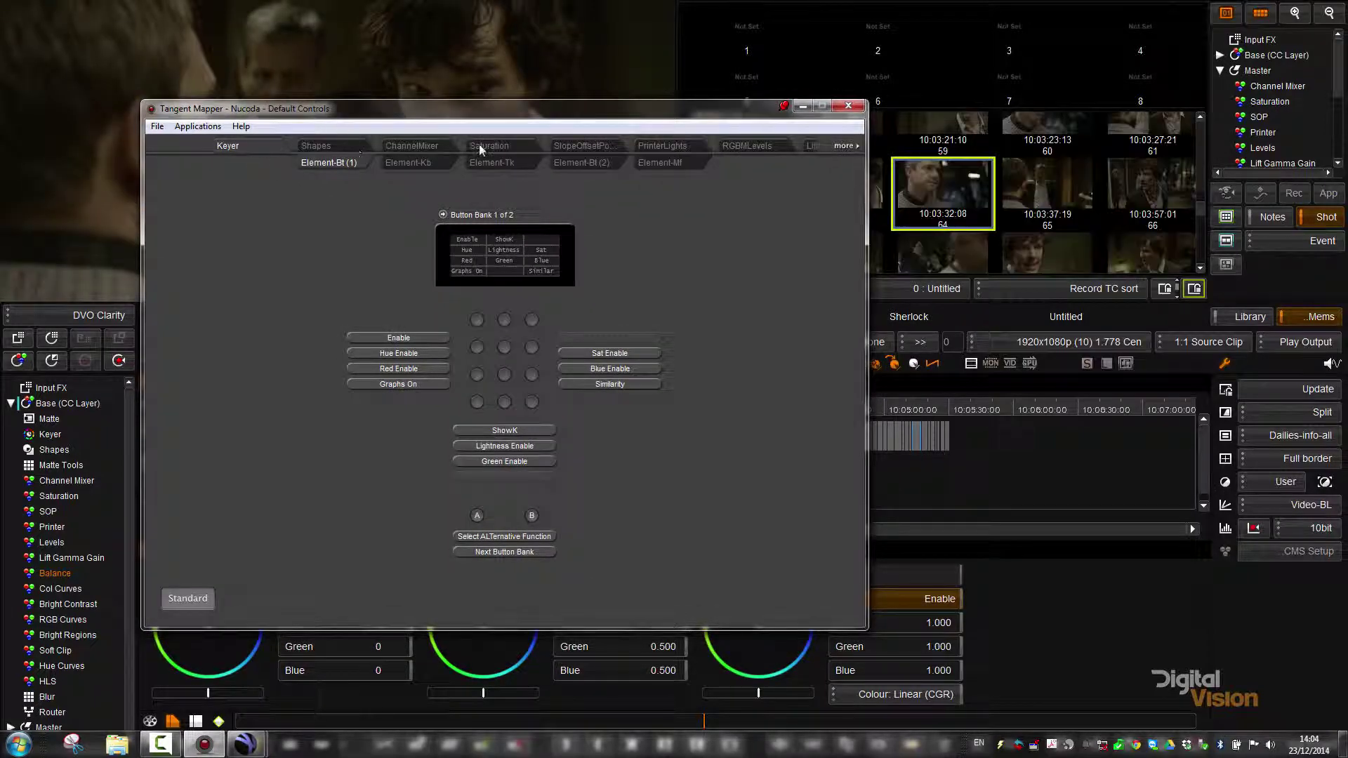
left_click(844, 145)
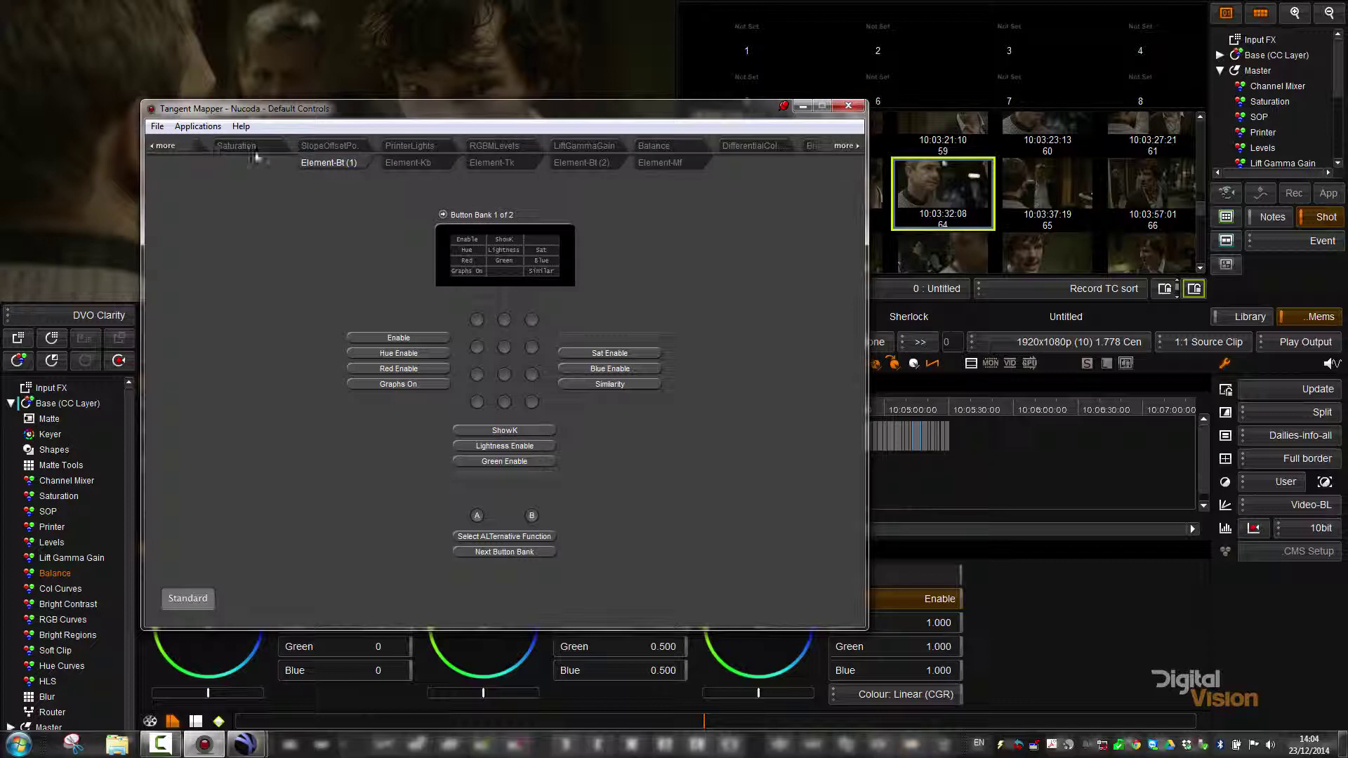
left_click(256, 145)
left_click(331, 145)
left_click(411, 145)
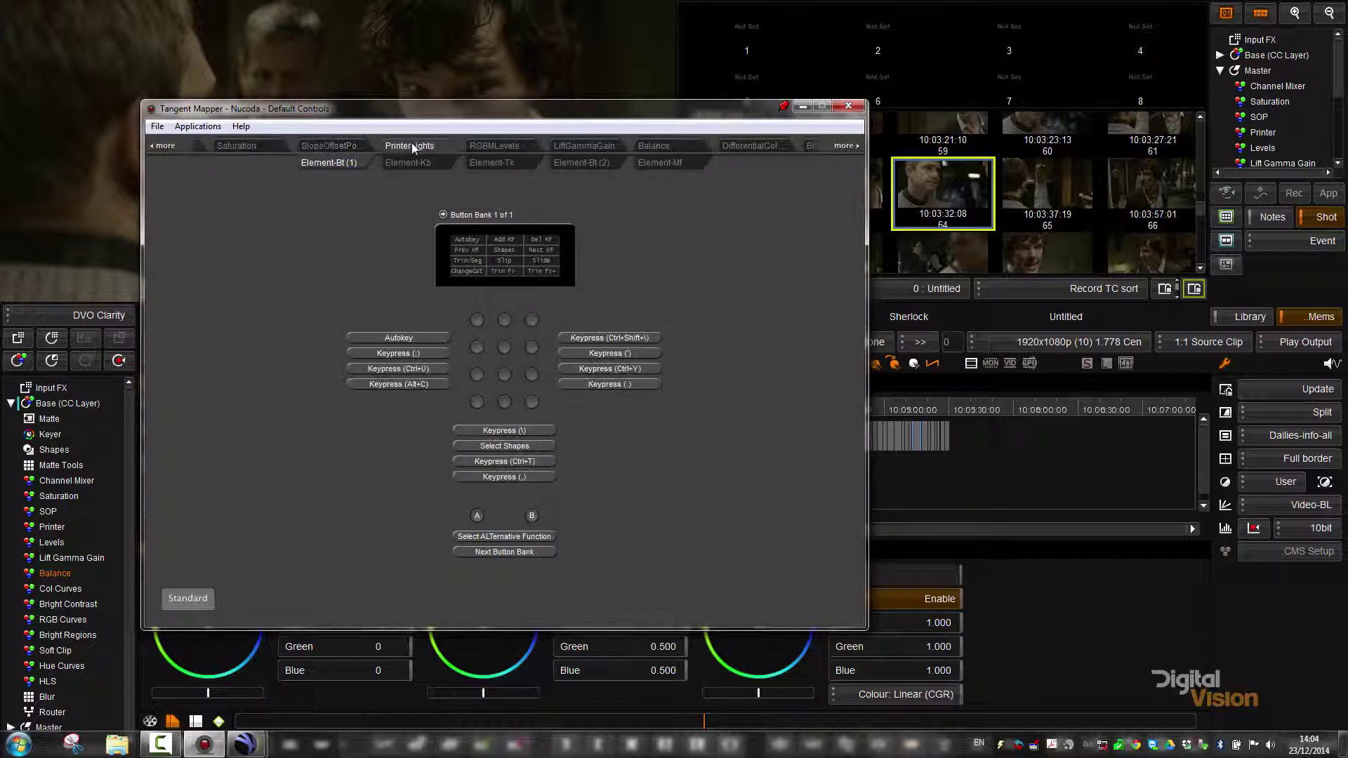
- View the RGBMLevels, LiftGammaGain, Balance and DifferentialCol mappings, paging on to the DVO tools
left_click(494, 145)
left_click(596, 144)
left_click(657, 145)
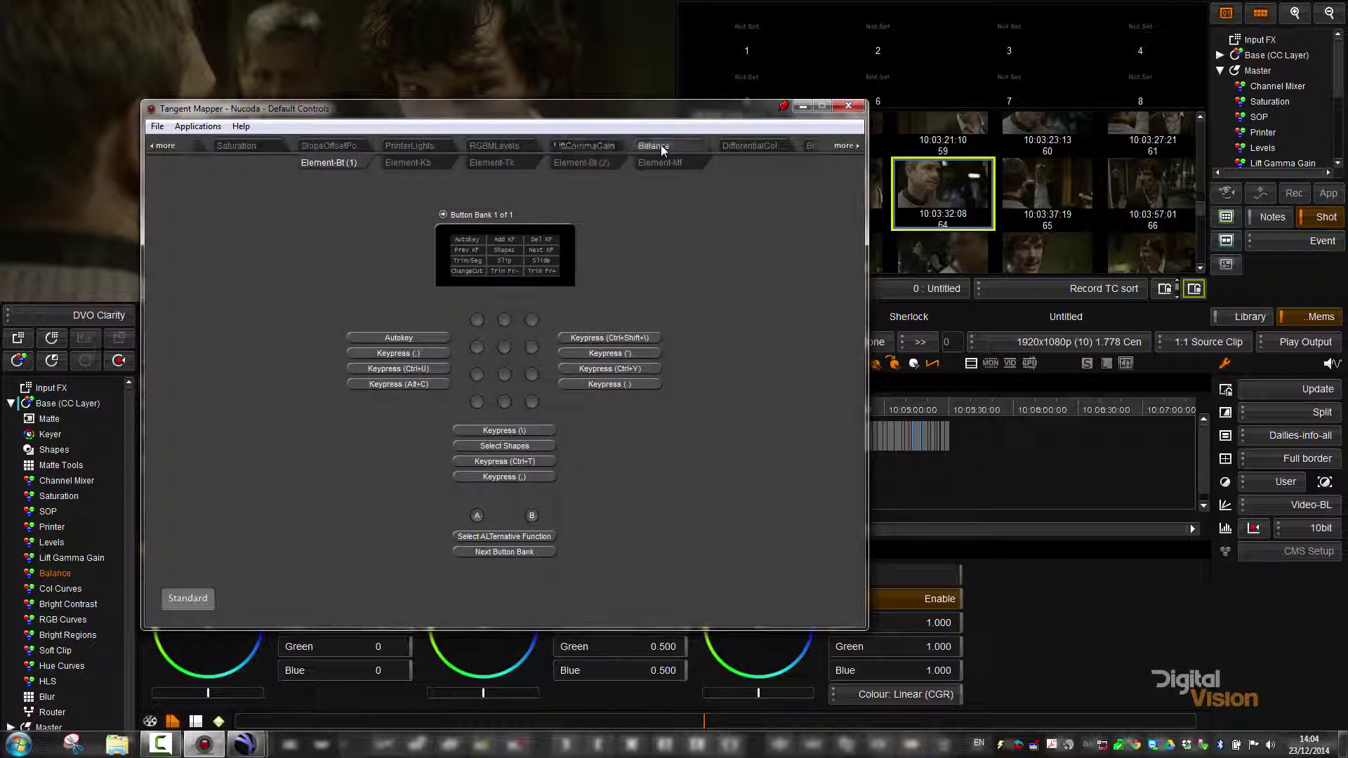
left_click(748, 146)
left_click(840, 145)
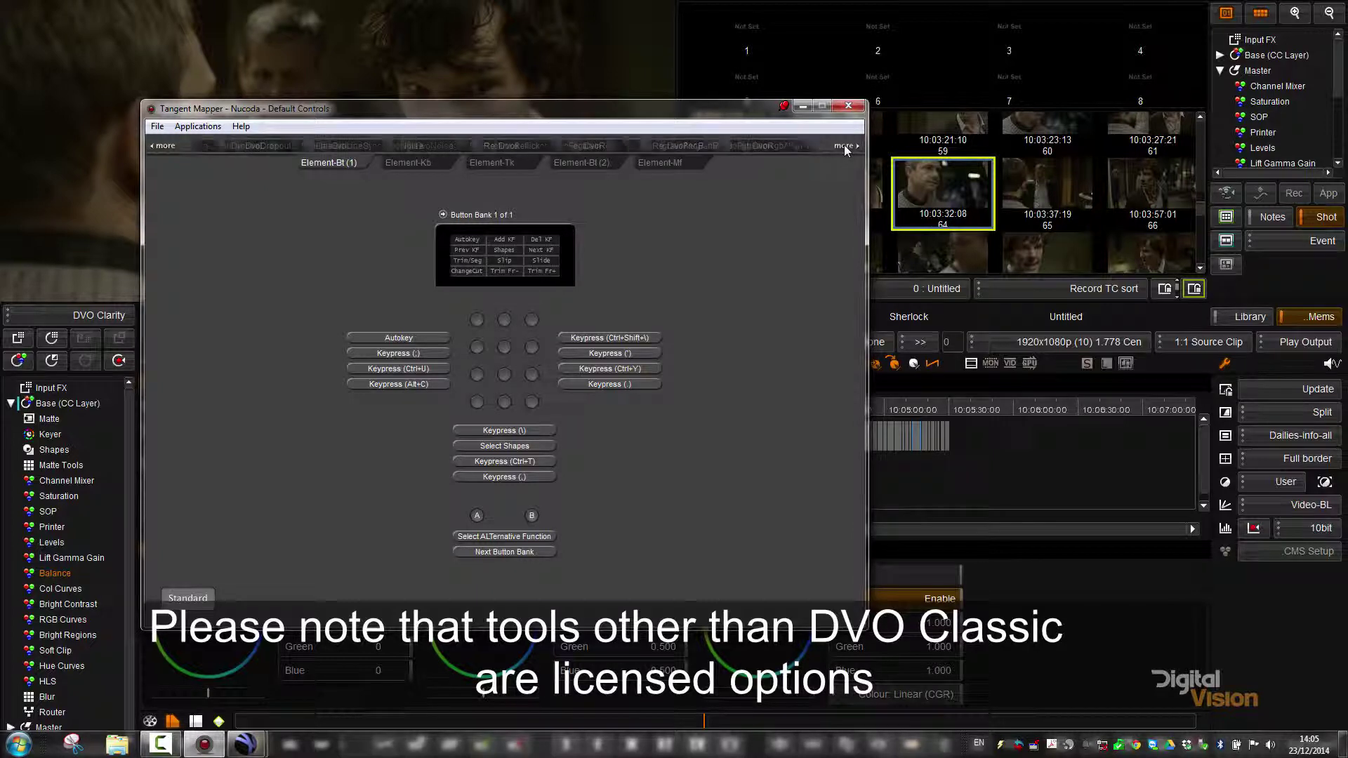
left_click(170, 144)
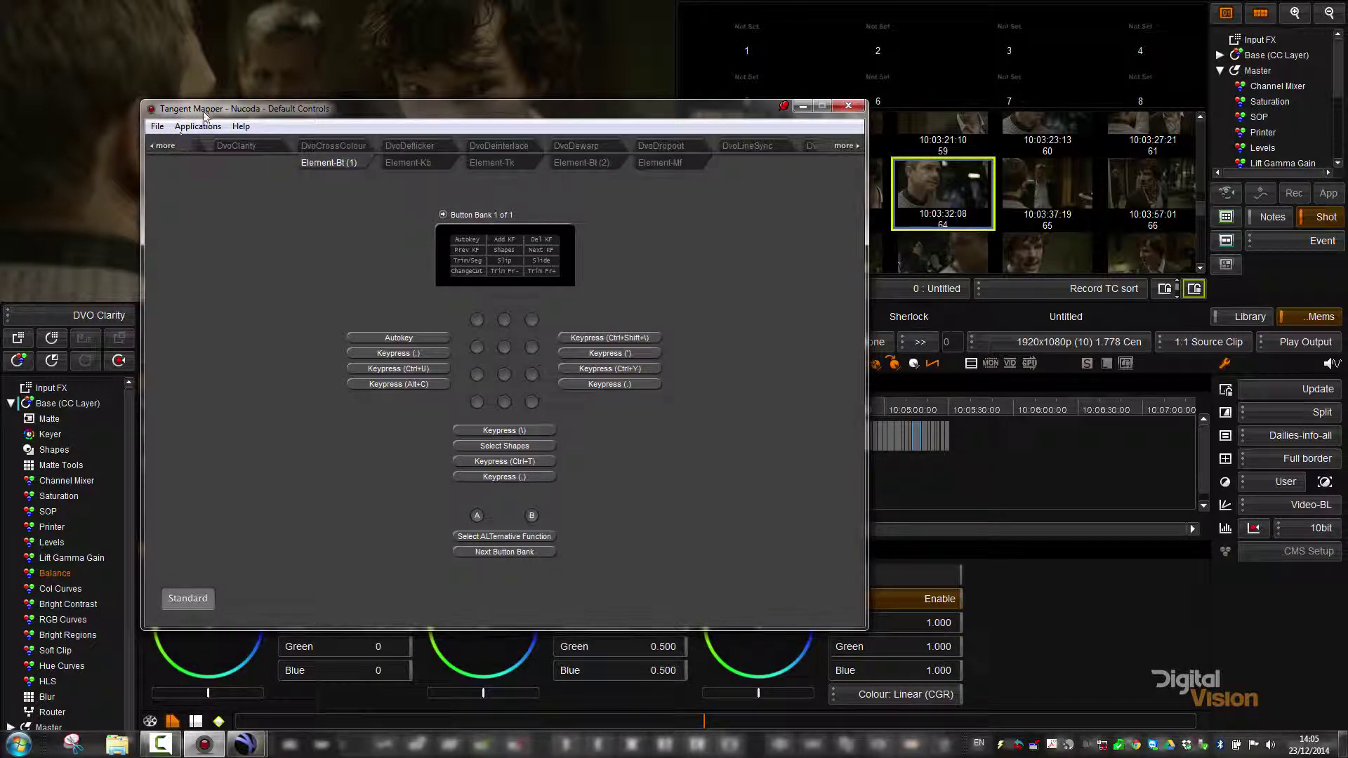
left_click_drag(252, 115, 282, 149)
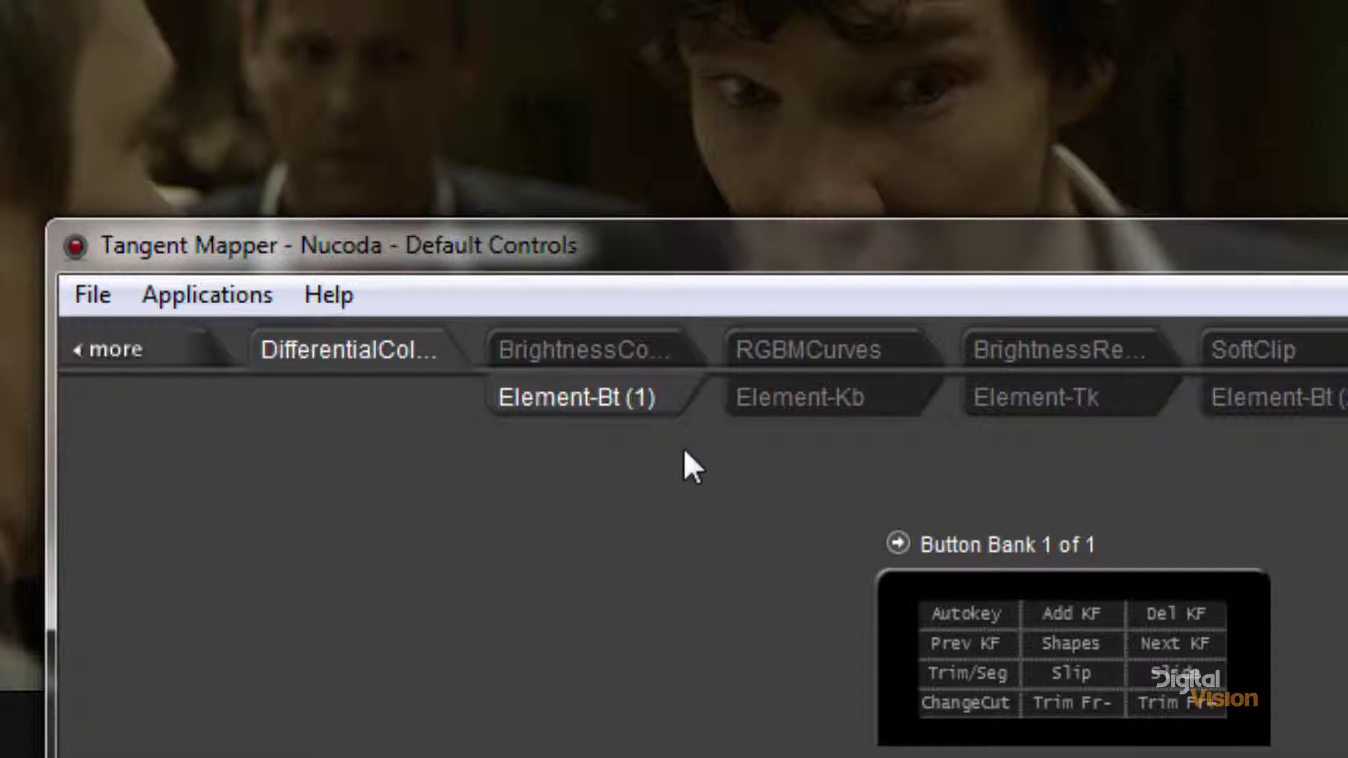
- Page back to Balance and check its Element-Kb, Element-Bt (2) and Element-Mf mappings, ending on Element-Tk
left_click(174, 349)
left_click(174, 349)
left_click(174, 349)
left_click(174, 349)
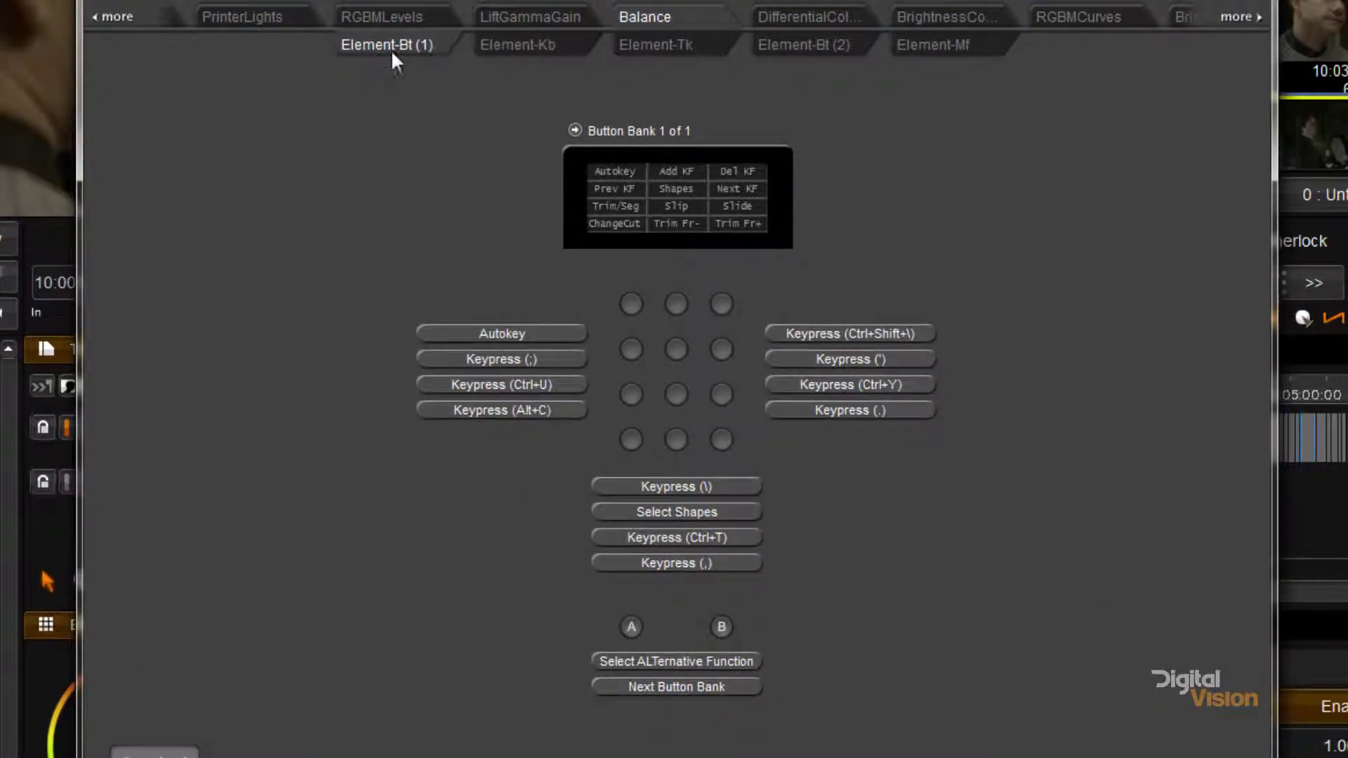
left_click(535, 47)
left_click(678, 48)
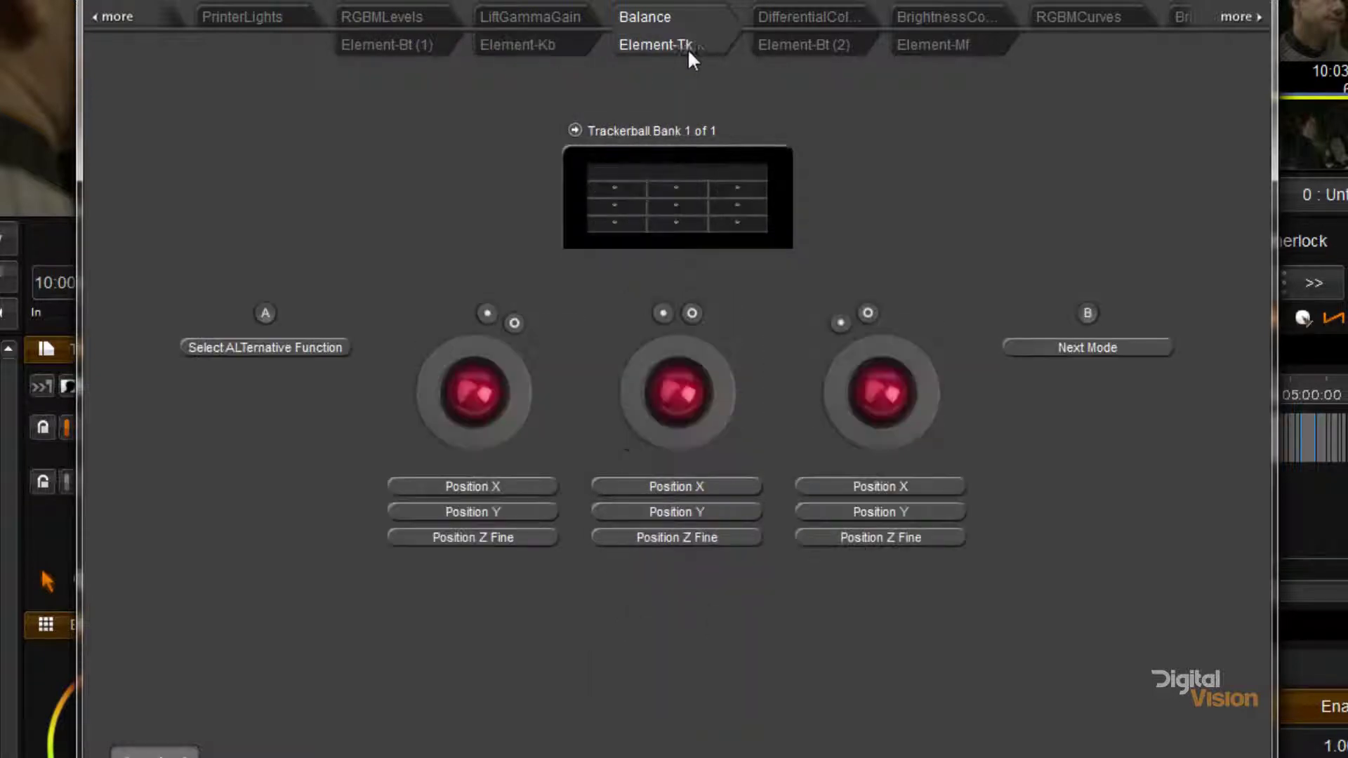
left_click(812, 50)
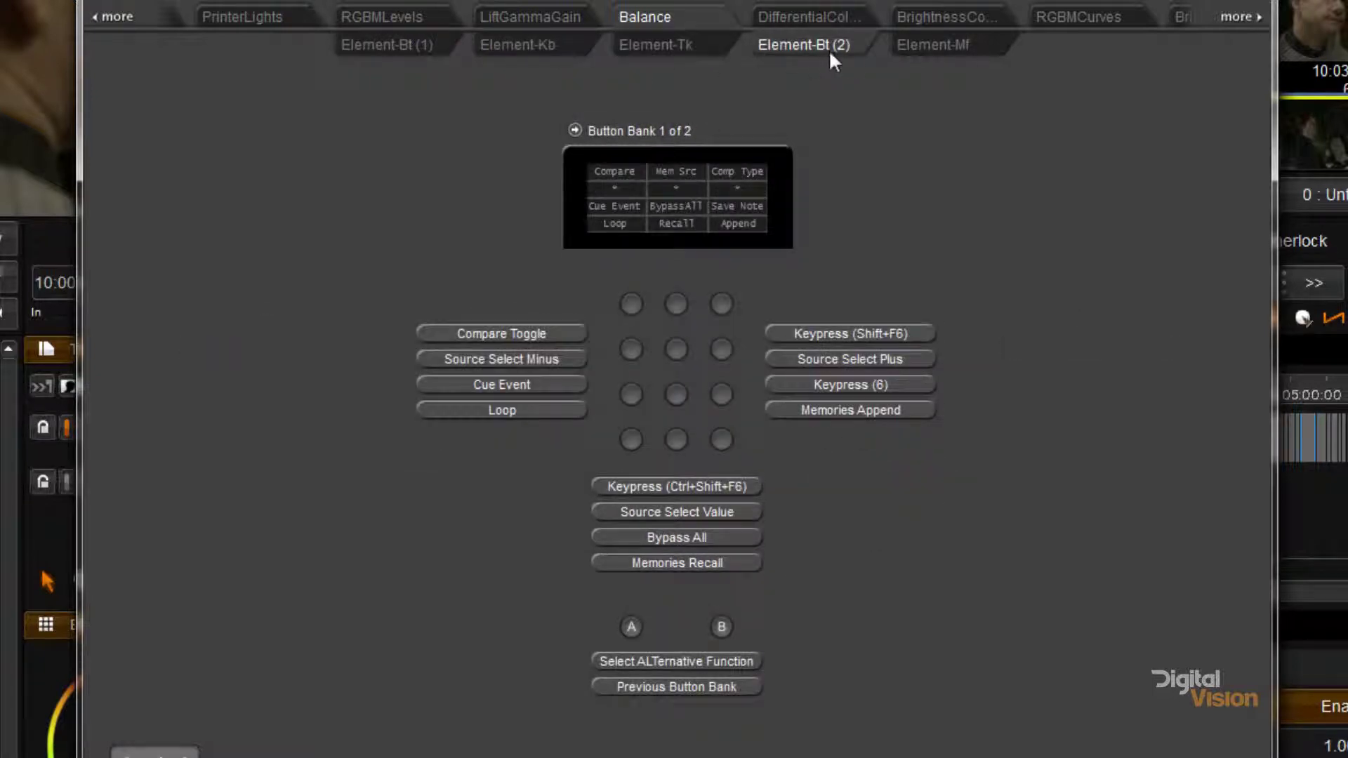
left_click(928, 48)
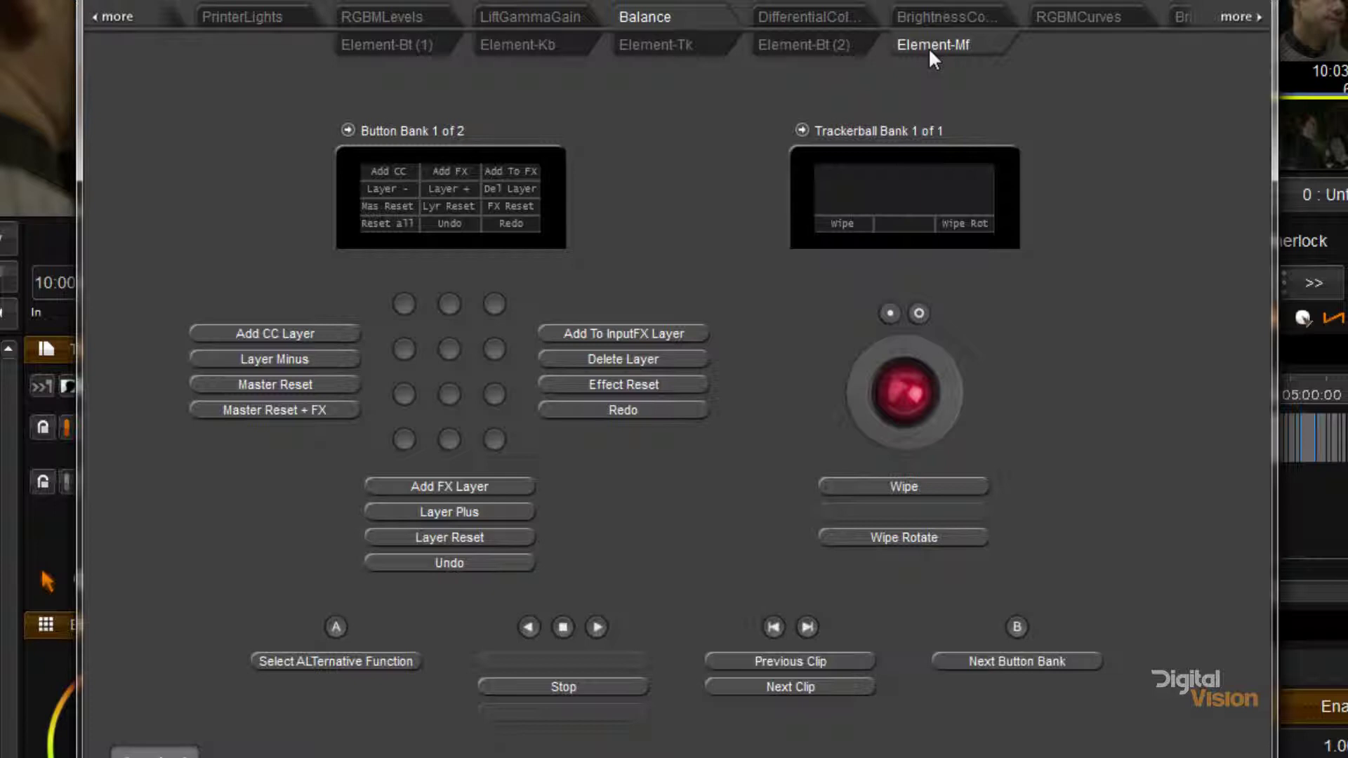
left_click(672, 45)
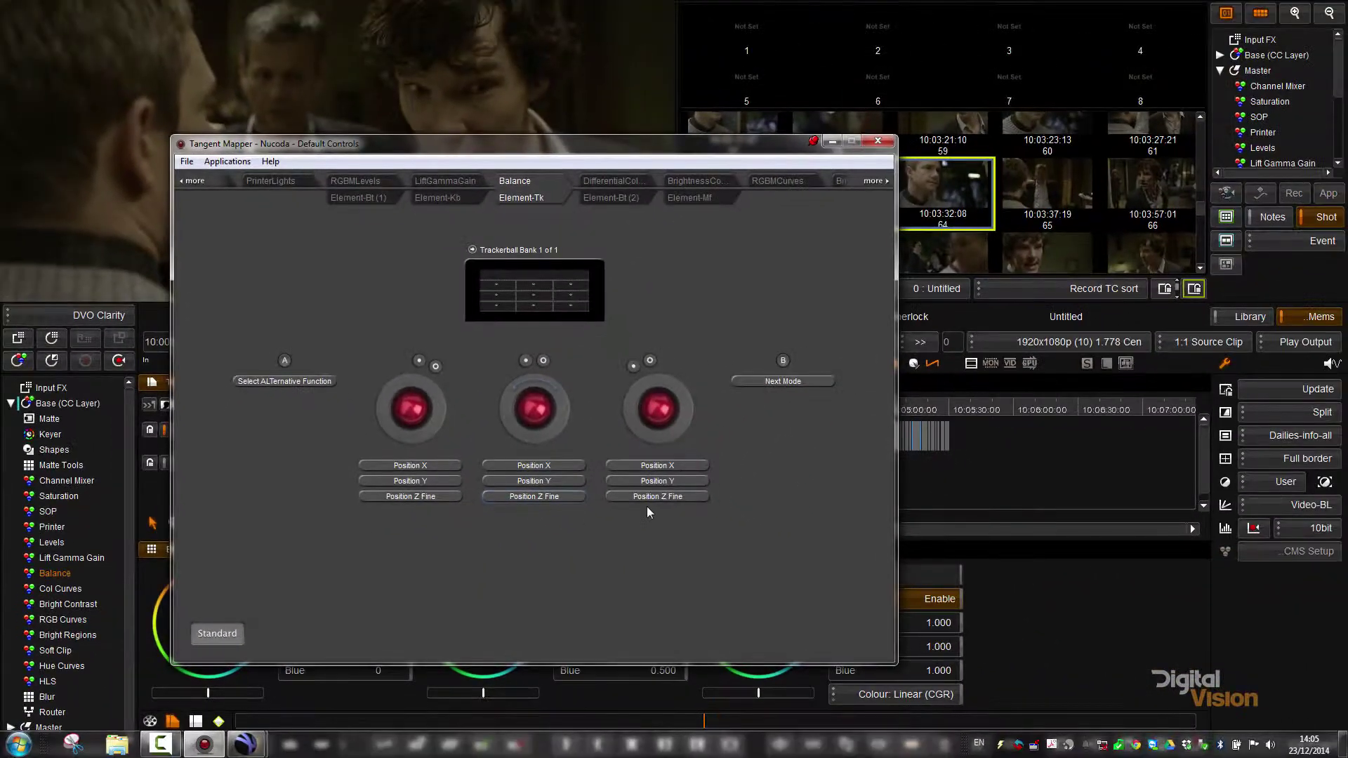
- Open the Left Ring's Position Z Fine mapping and dismiss the function list unchanged
left_click(391, 497)
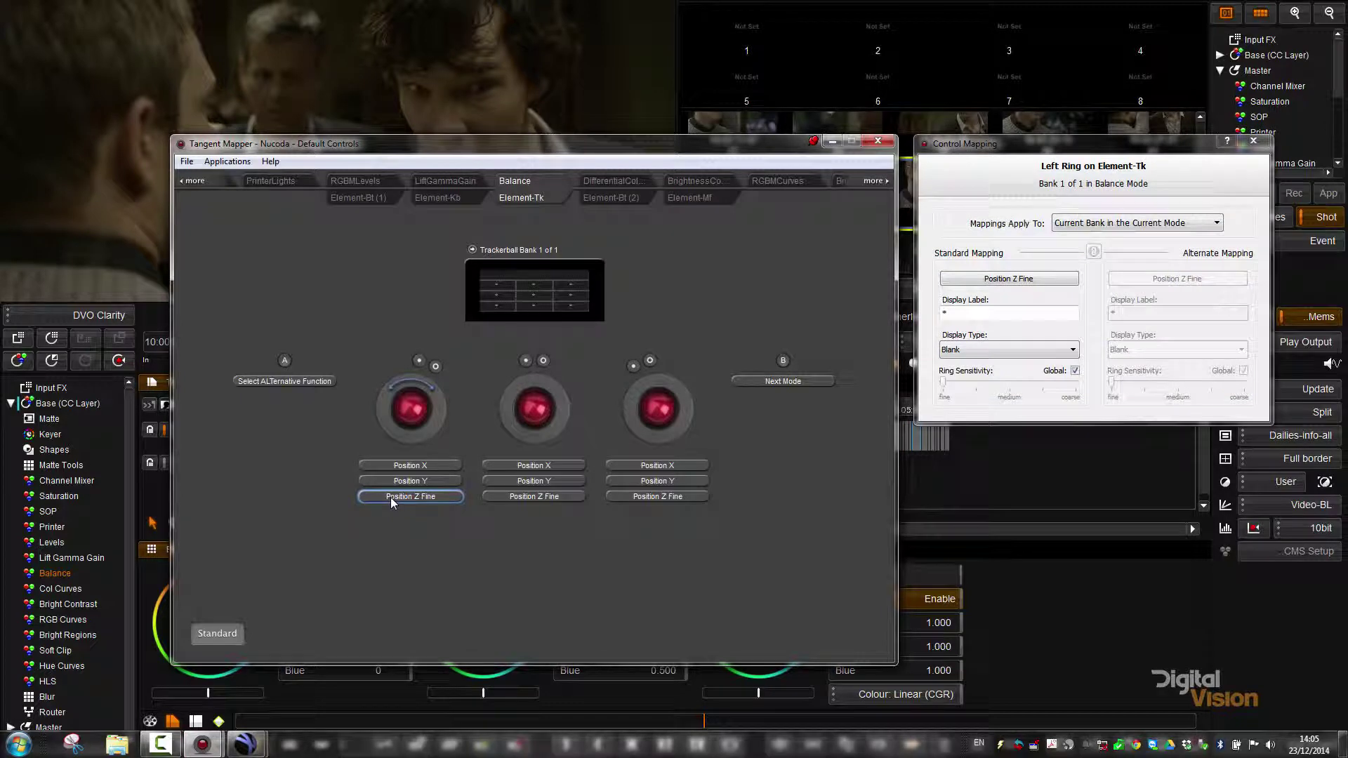
left_click(969, 151)
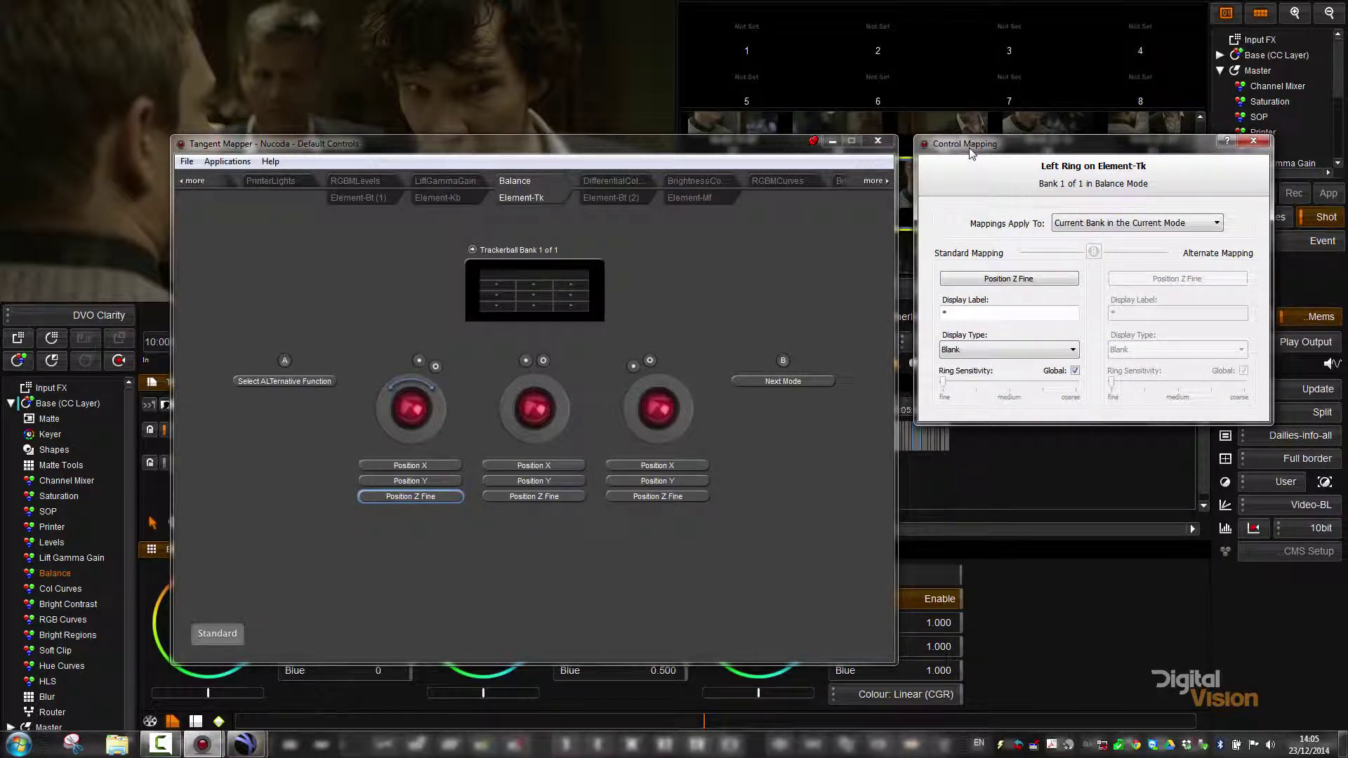
mouse_move(970, 151)
left_mouse_down()
mouse_move(955, 251)
mouse_move(965, 156)
left_mouse_up()
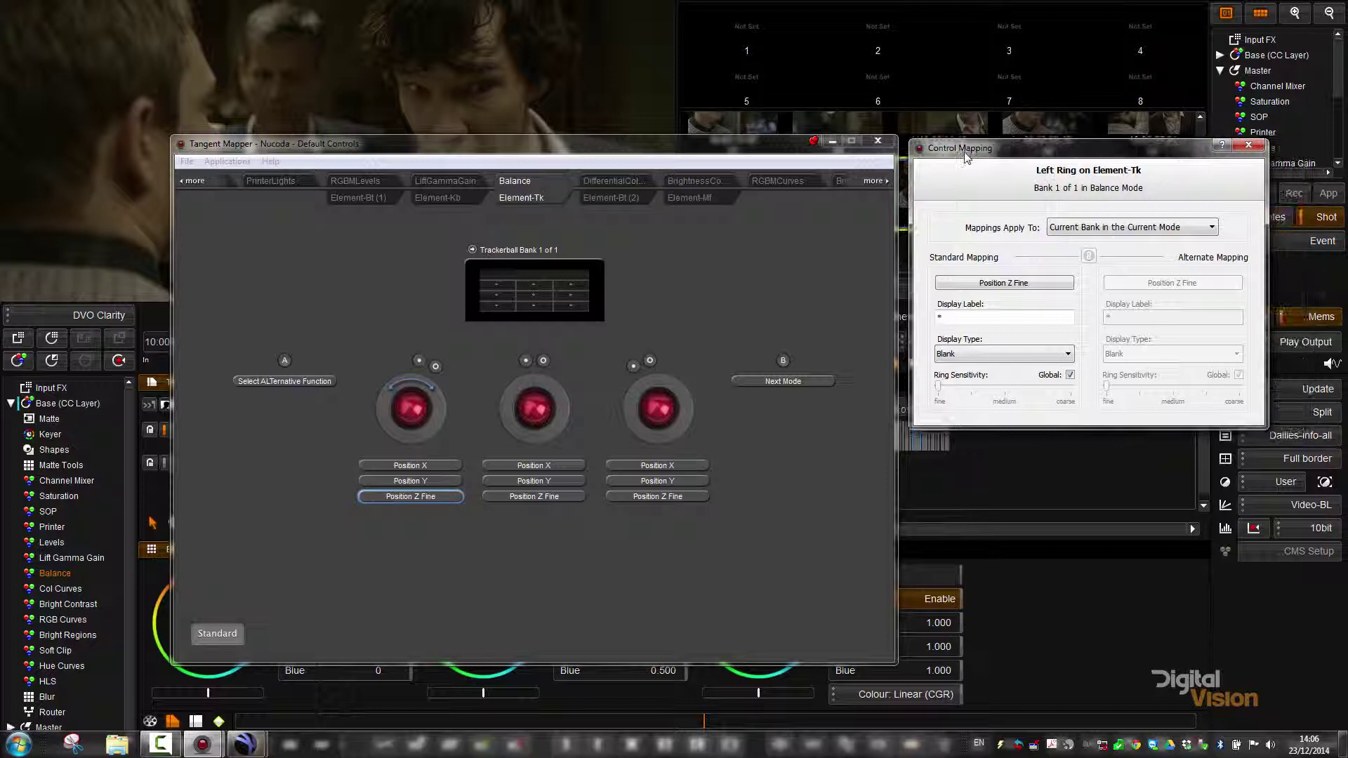
left_click(985, 283)
mouse_move(988, 33)
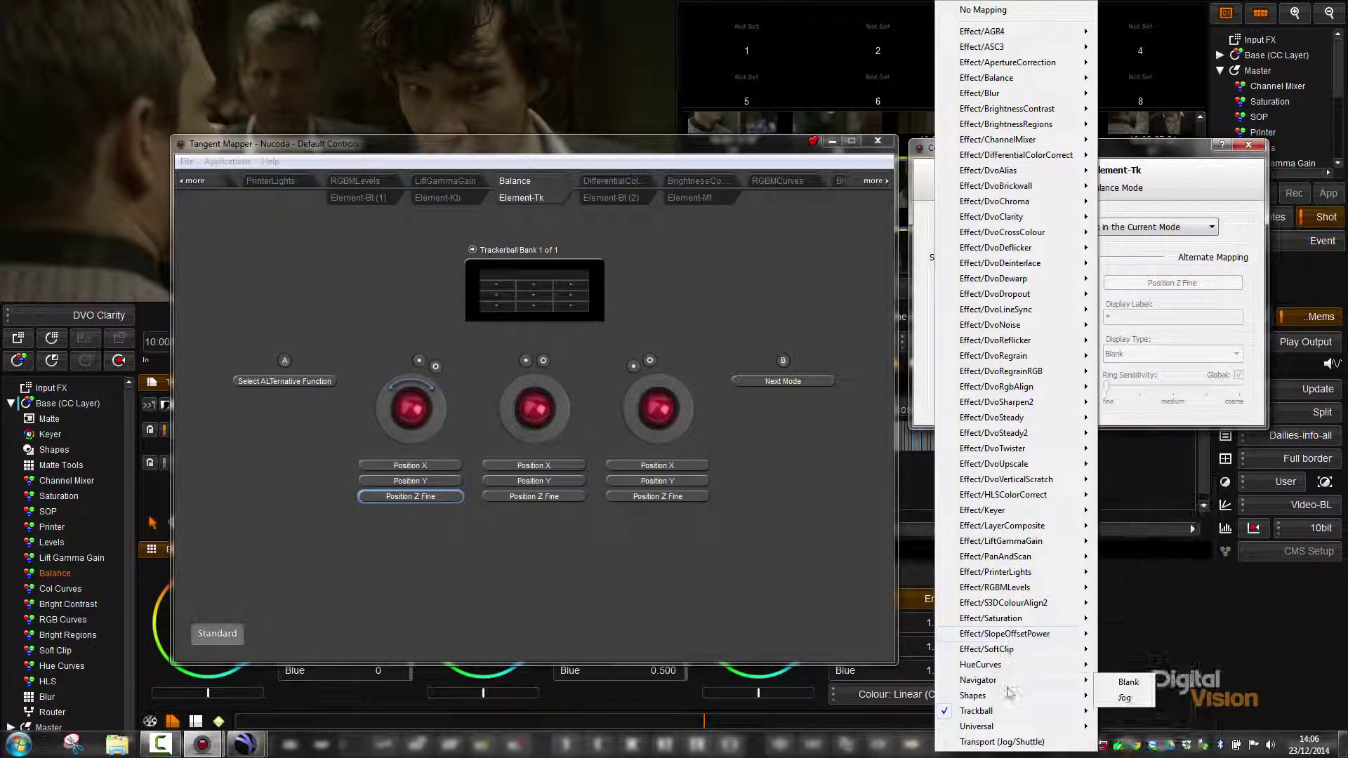
mouse_move(972, 711)
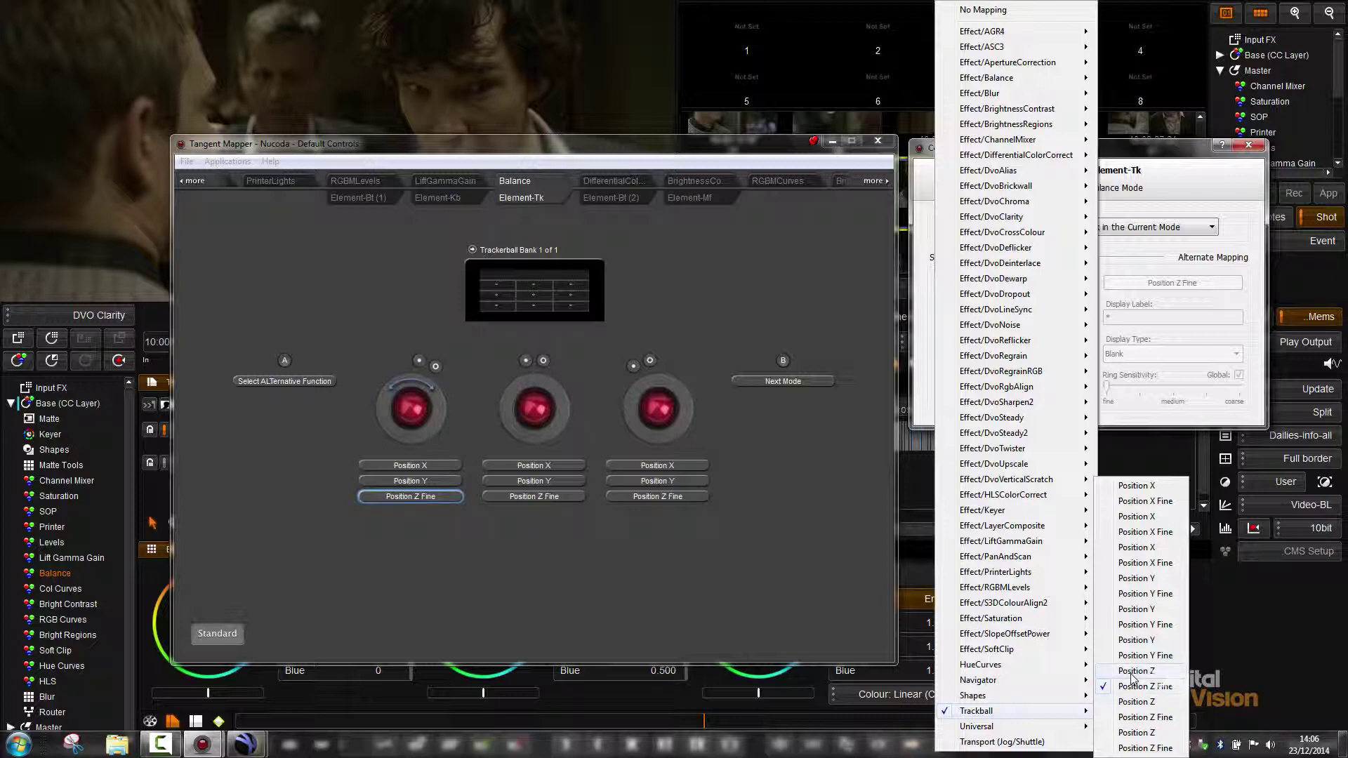
left_click(723, 590)
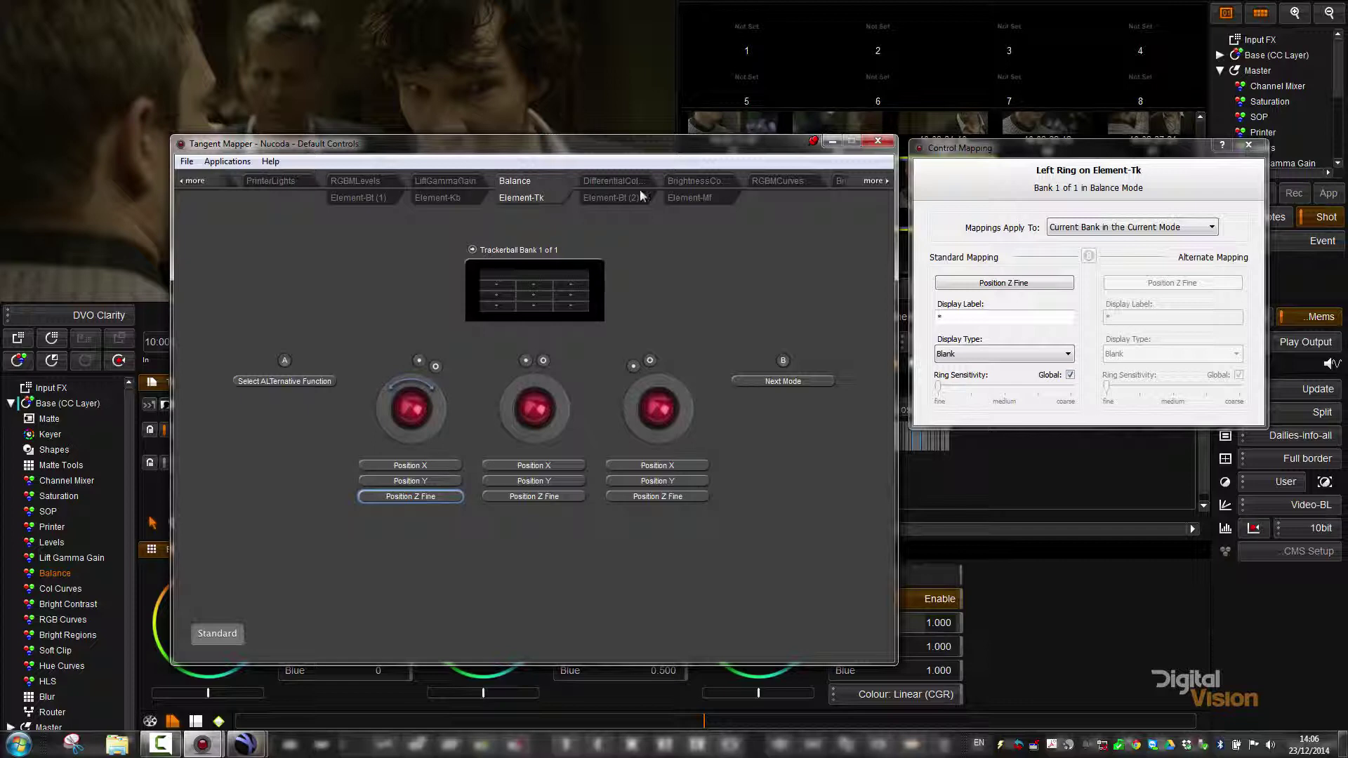
- Switch to Blur mode and open Control Mapping for the Element-Kb Blur Size knob
left_click(878, 184)
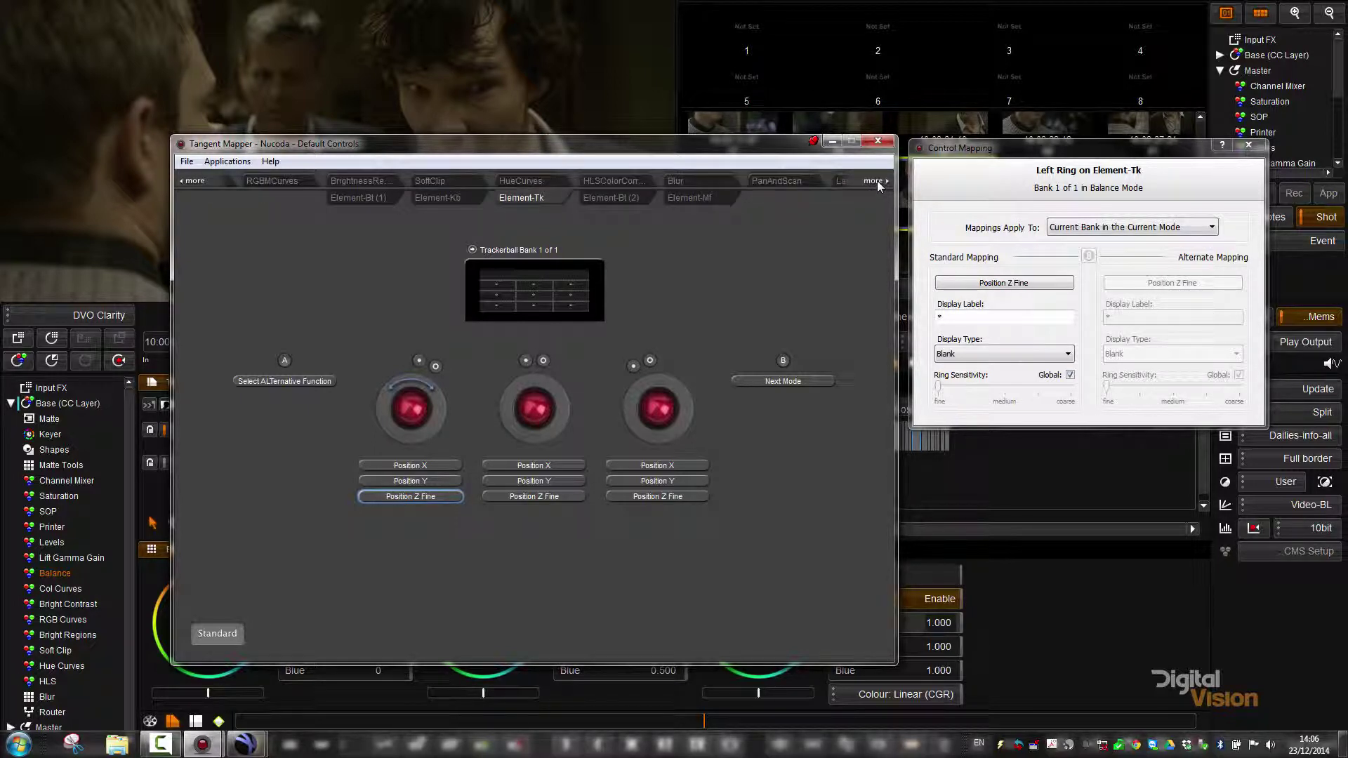
left_click(612, 180)
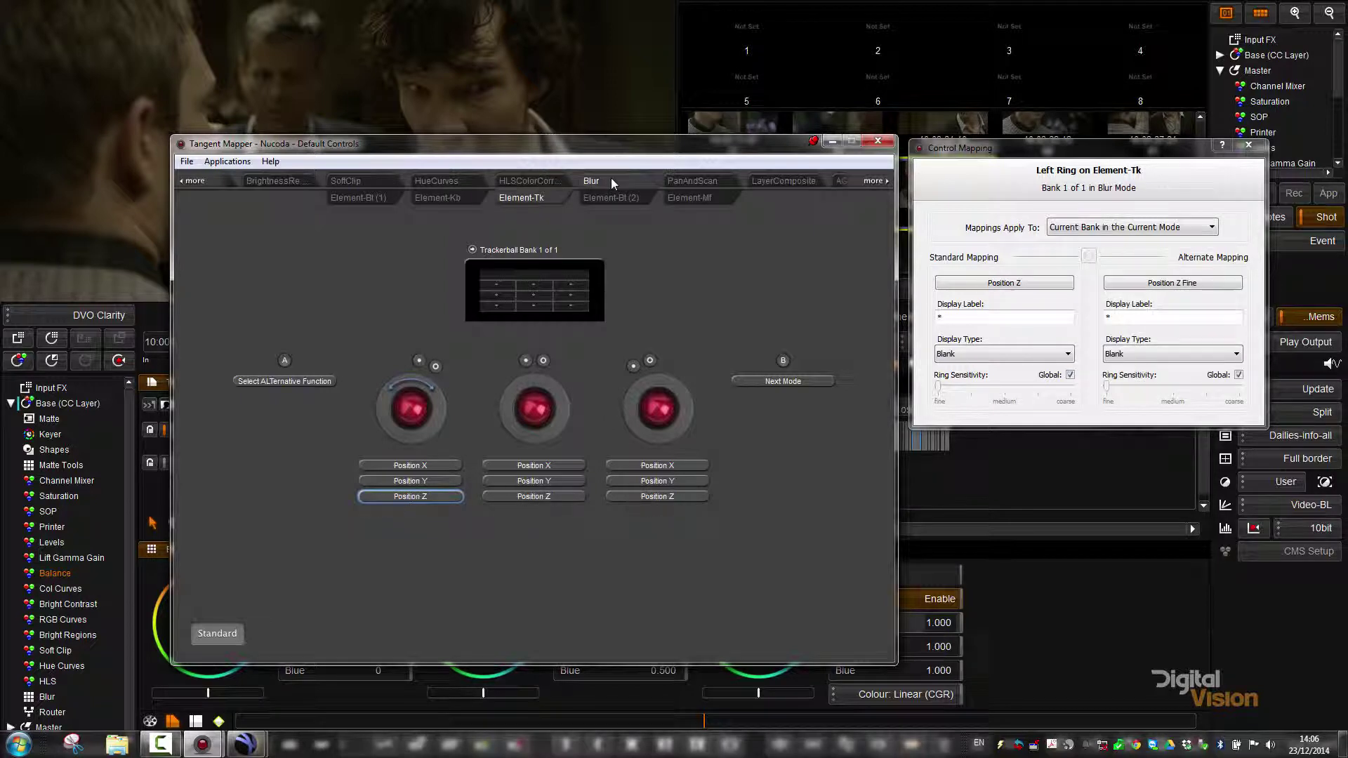
left_click(430, 198)
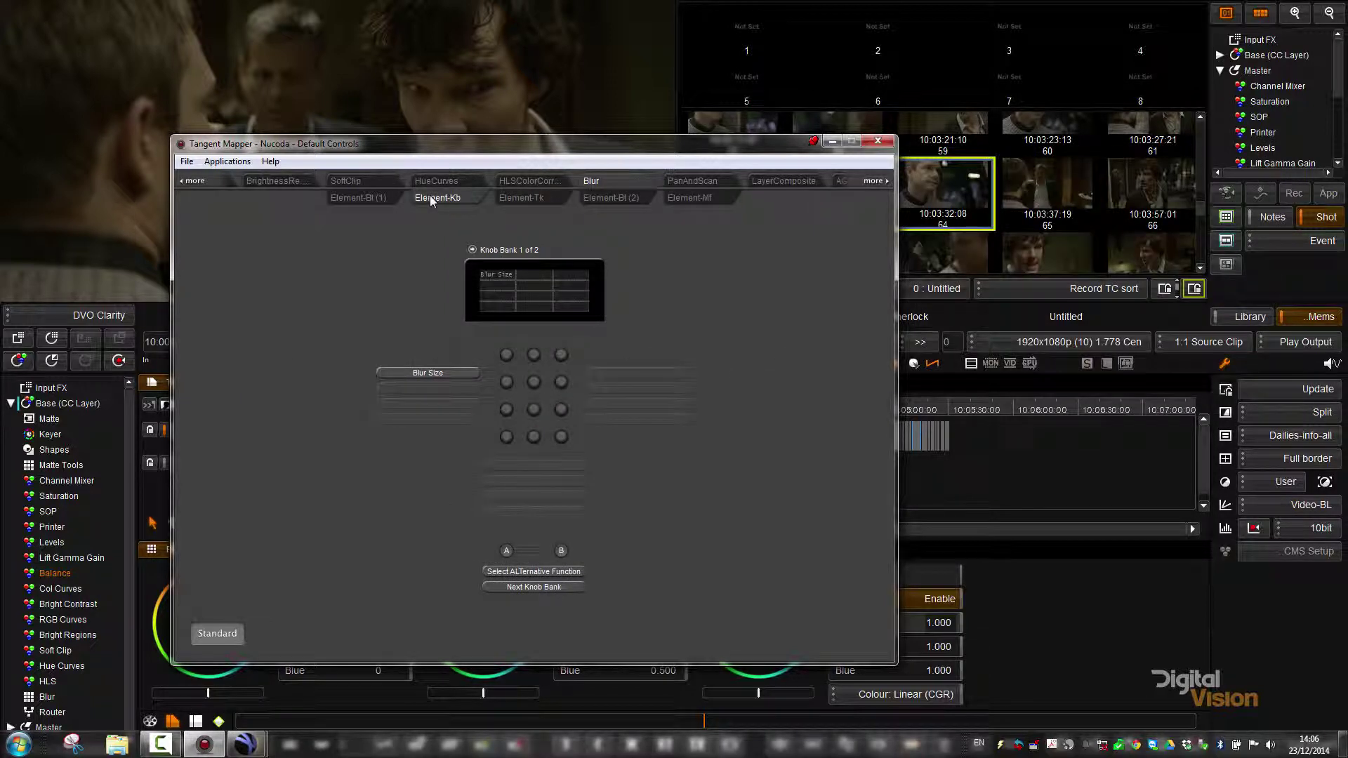
left_click(355, 197)
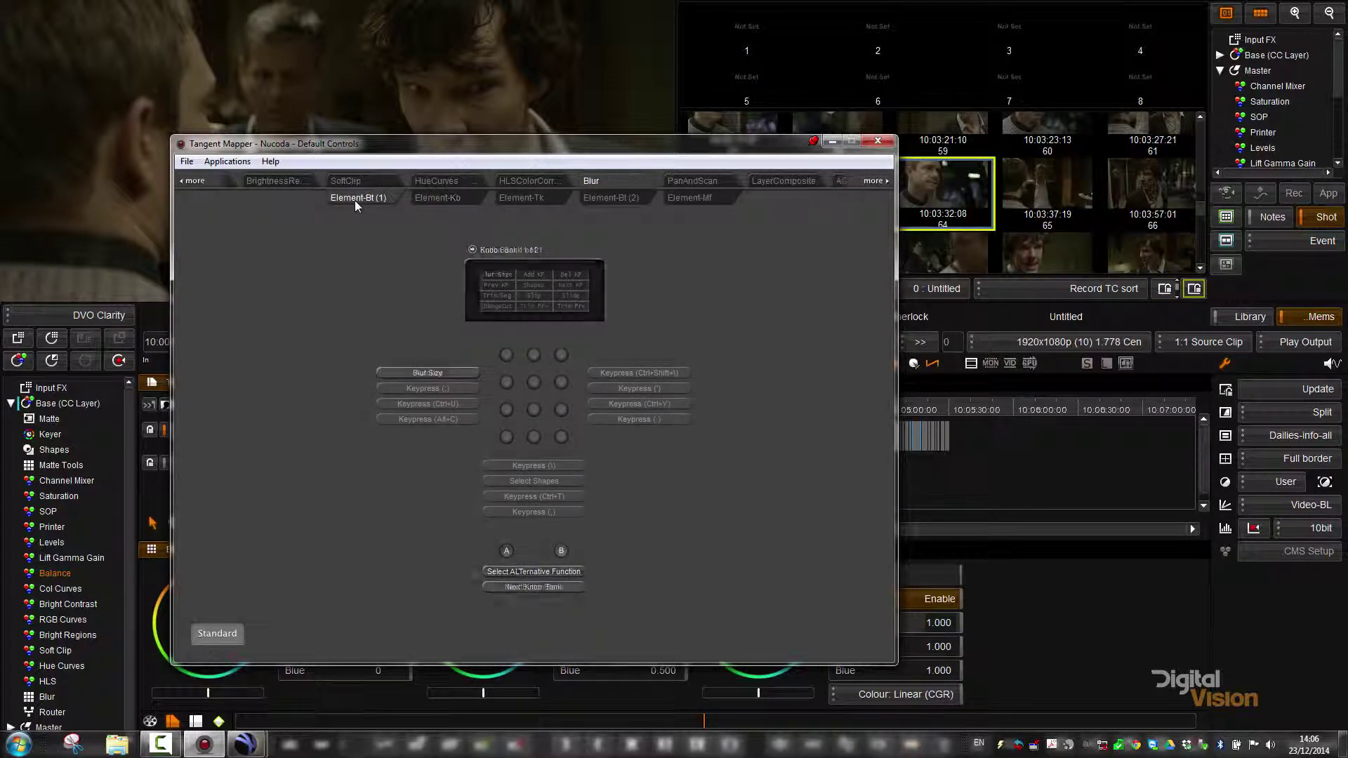
left_click(423, 201)
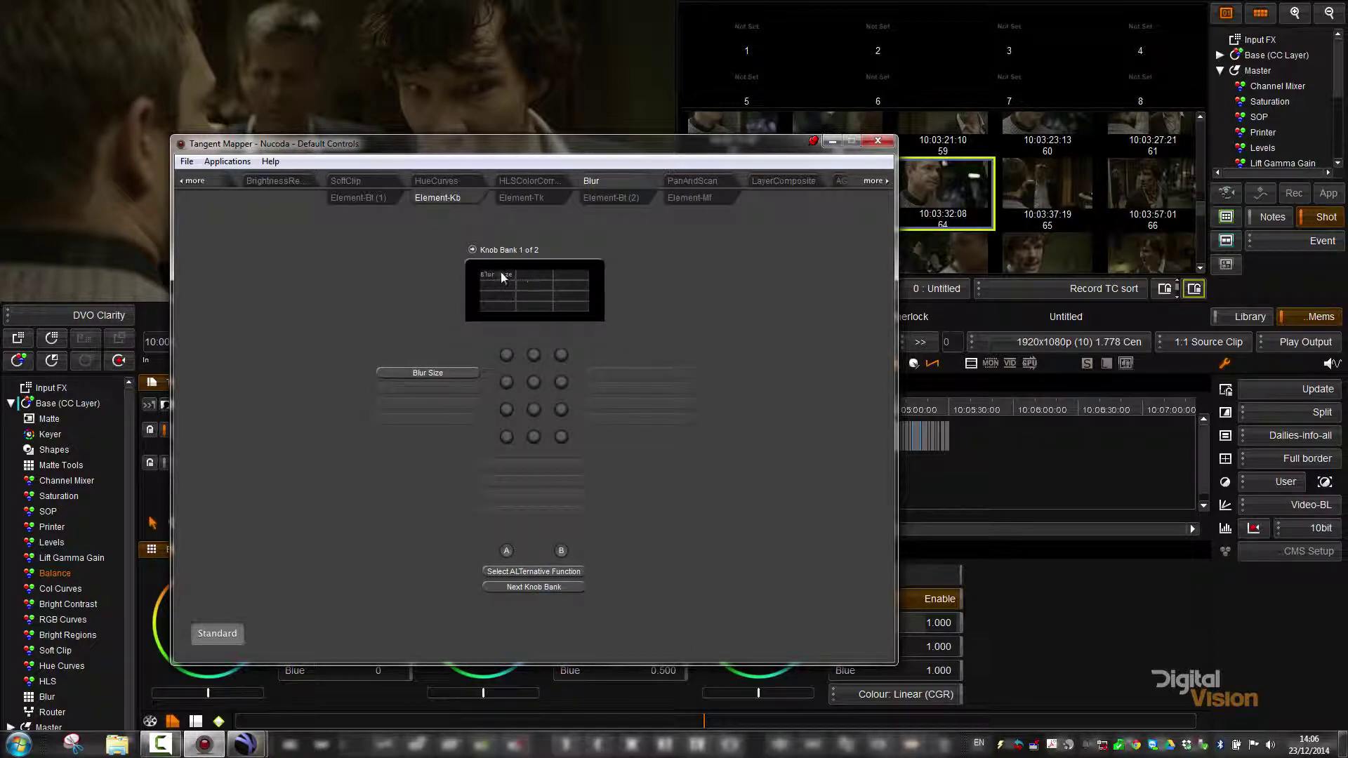
left_click(443, 373)
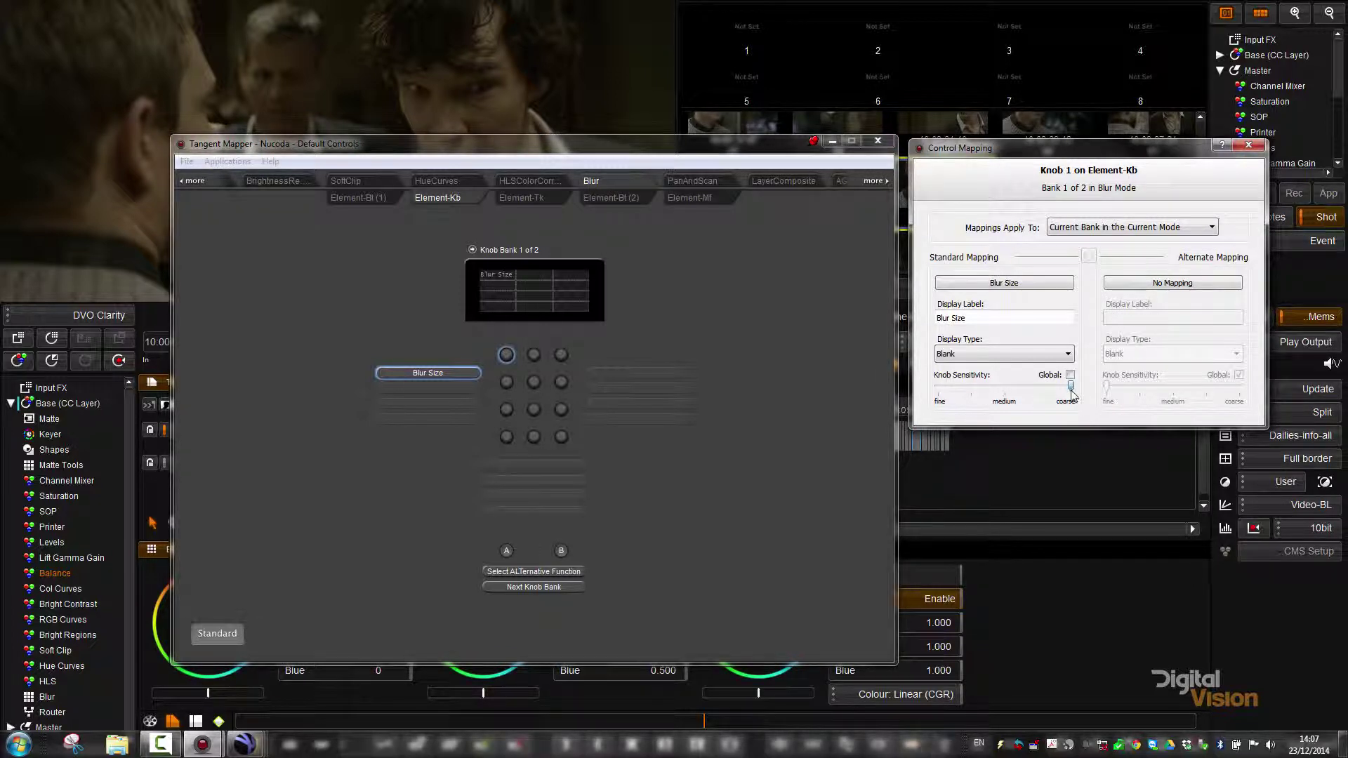
- Adjust the Blur Size knob sensitivity slider between fine and coarse, settling around medium
left_click_drag(1070, 386, 1040, 387)
left_click(1003, 402)
left_click(1005, 388)
left_click(939, 393)
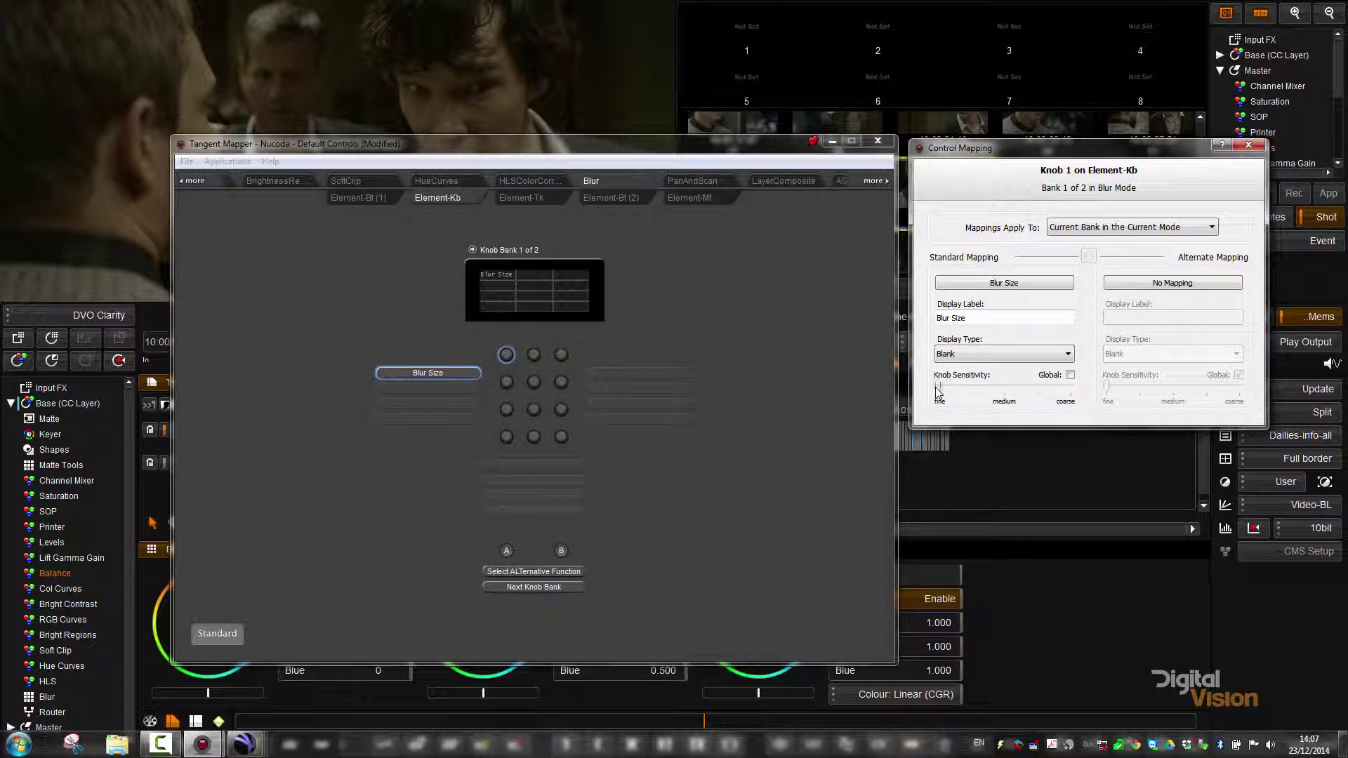
left_click(1053, 391)
left_click(1073, 391)
left_click_drag(1073, 392, 1008, 395)
- Close Control Mapping and Save As a new user control map under the user's name
left_click(1249, 145)
left_click(187, 161)
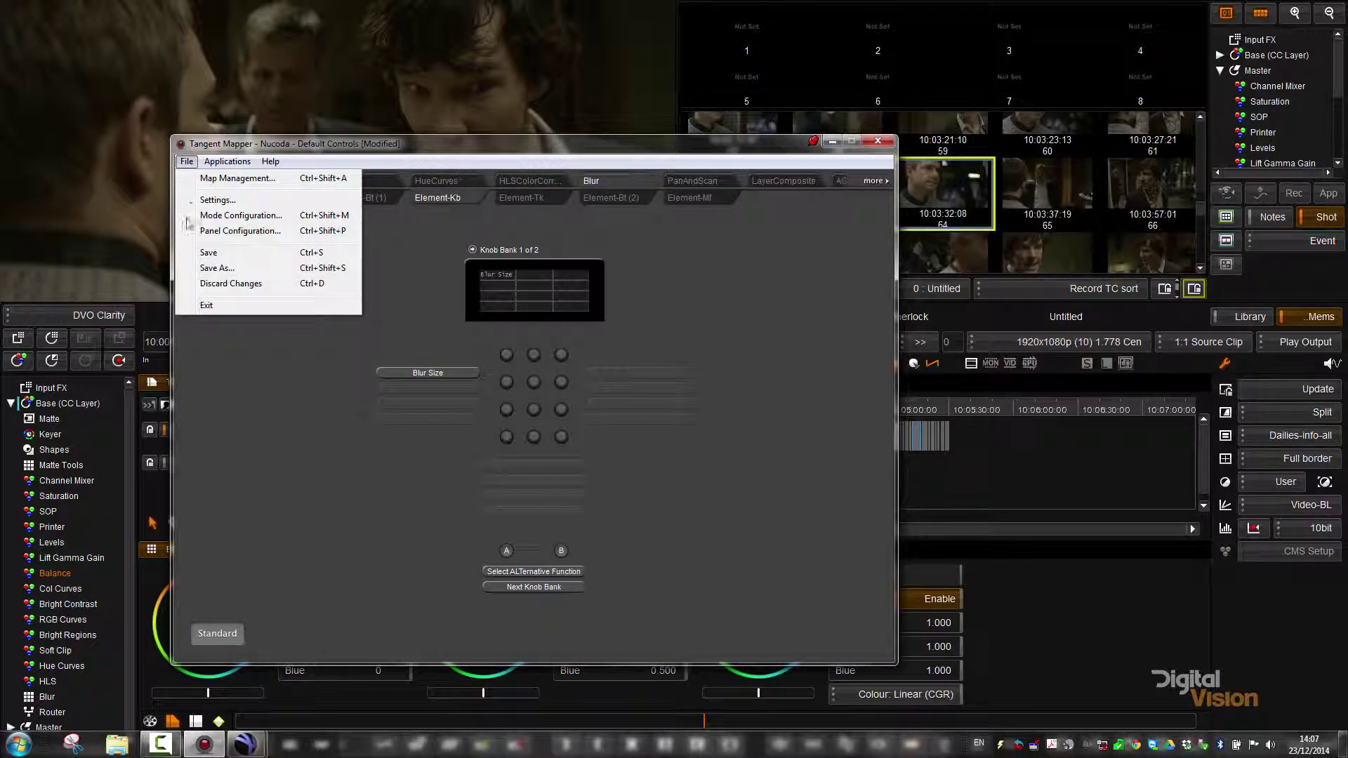
left_click(197, 253)
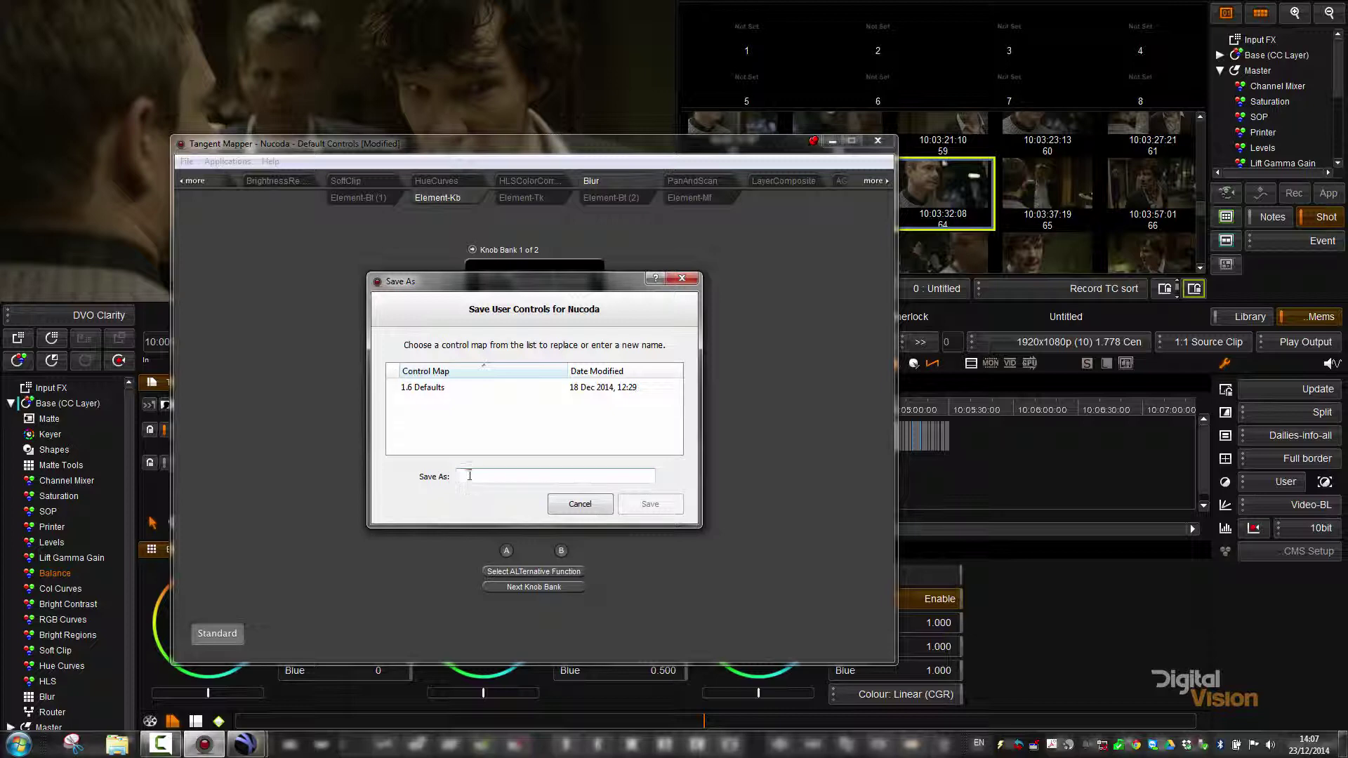
type("Pal")
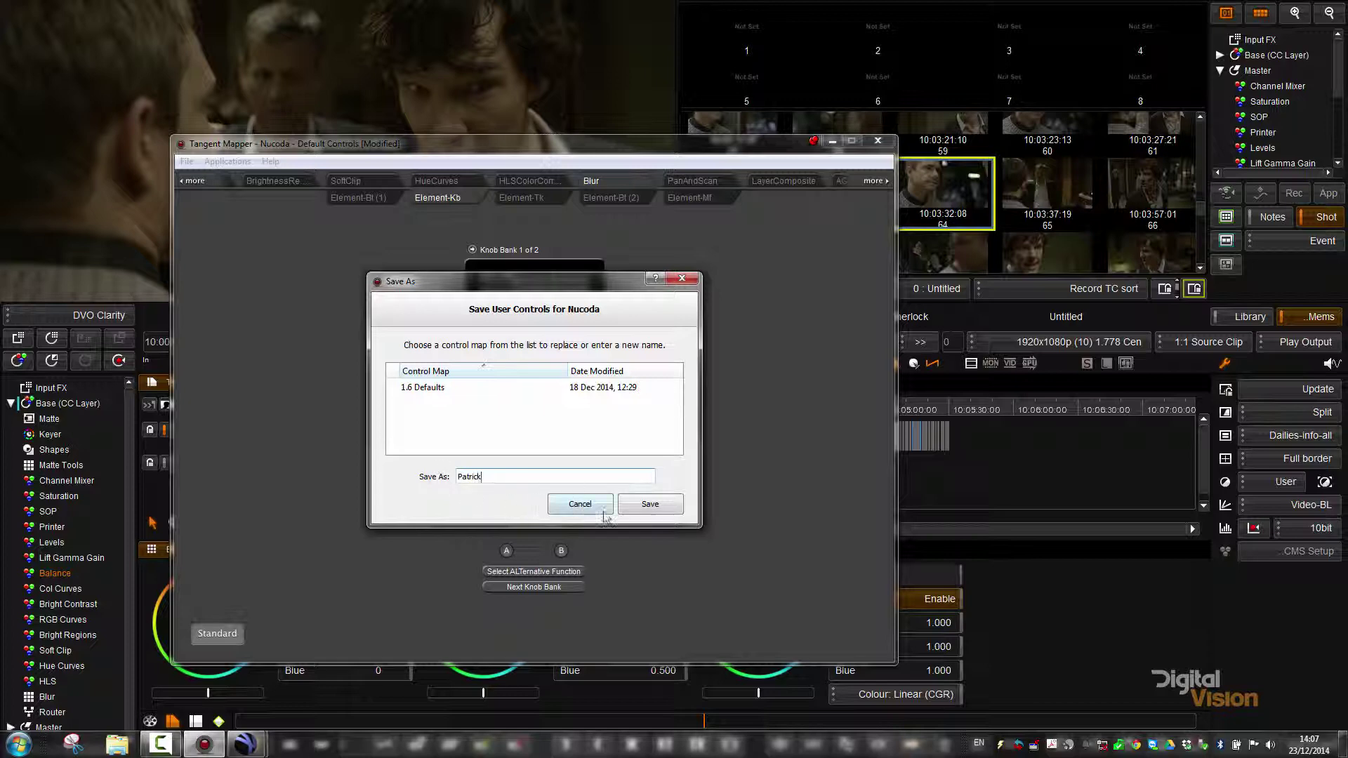
left_click(650, 505)
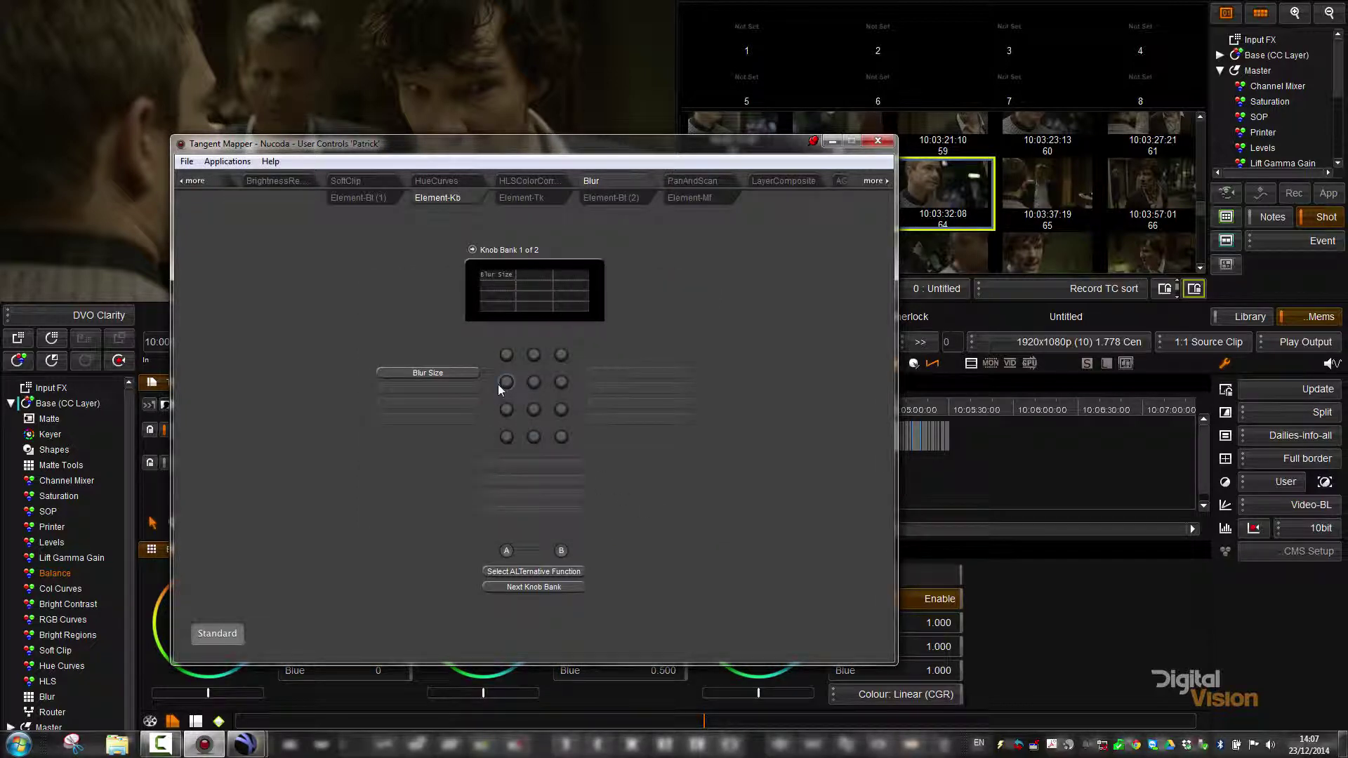
- Browse the new map's button, knob and trackball panel mappings
left_click(366, 199)
left_click(464, 199)
left_click(522, 198)
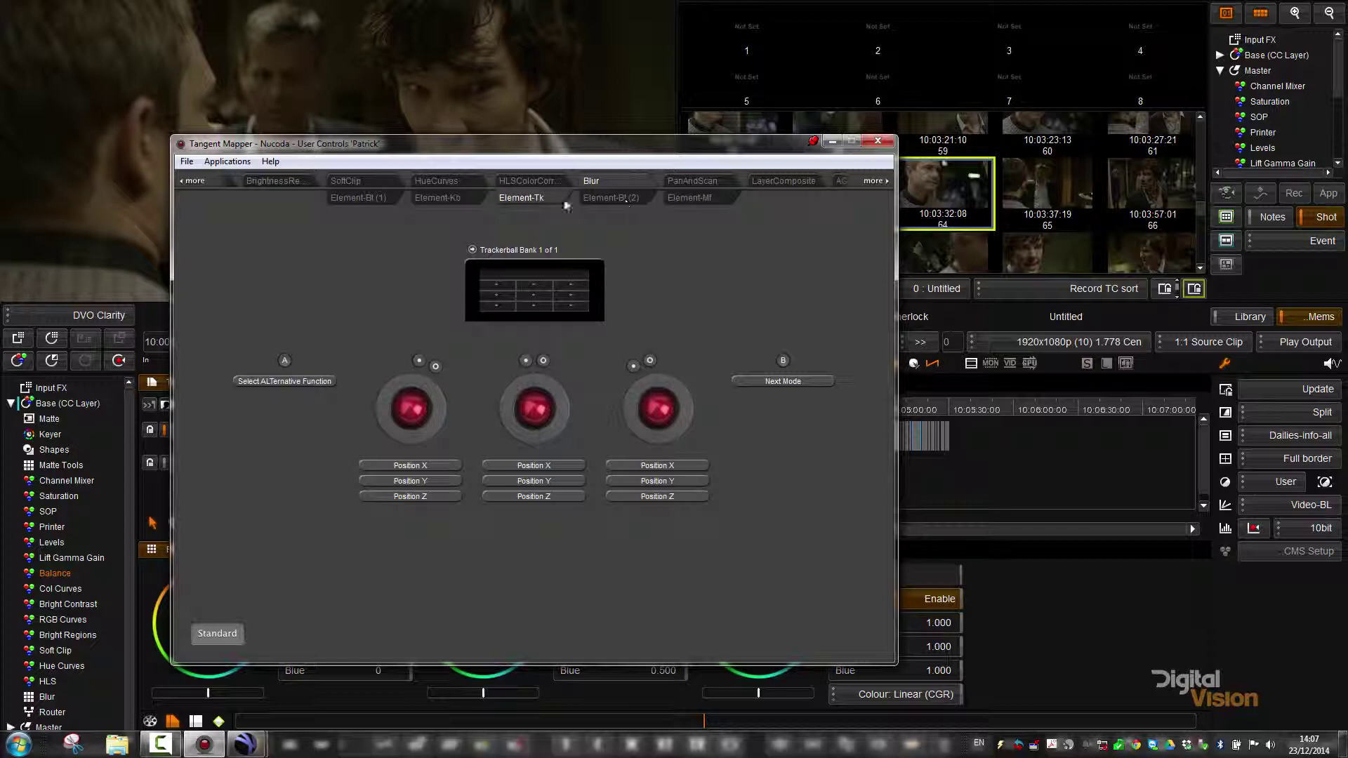
left_click(188, 164)
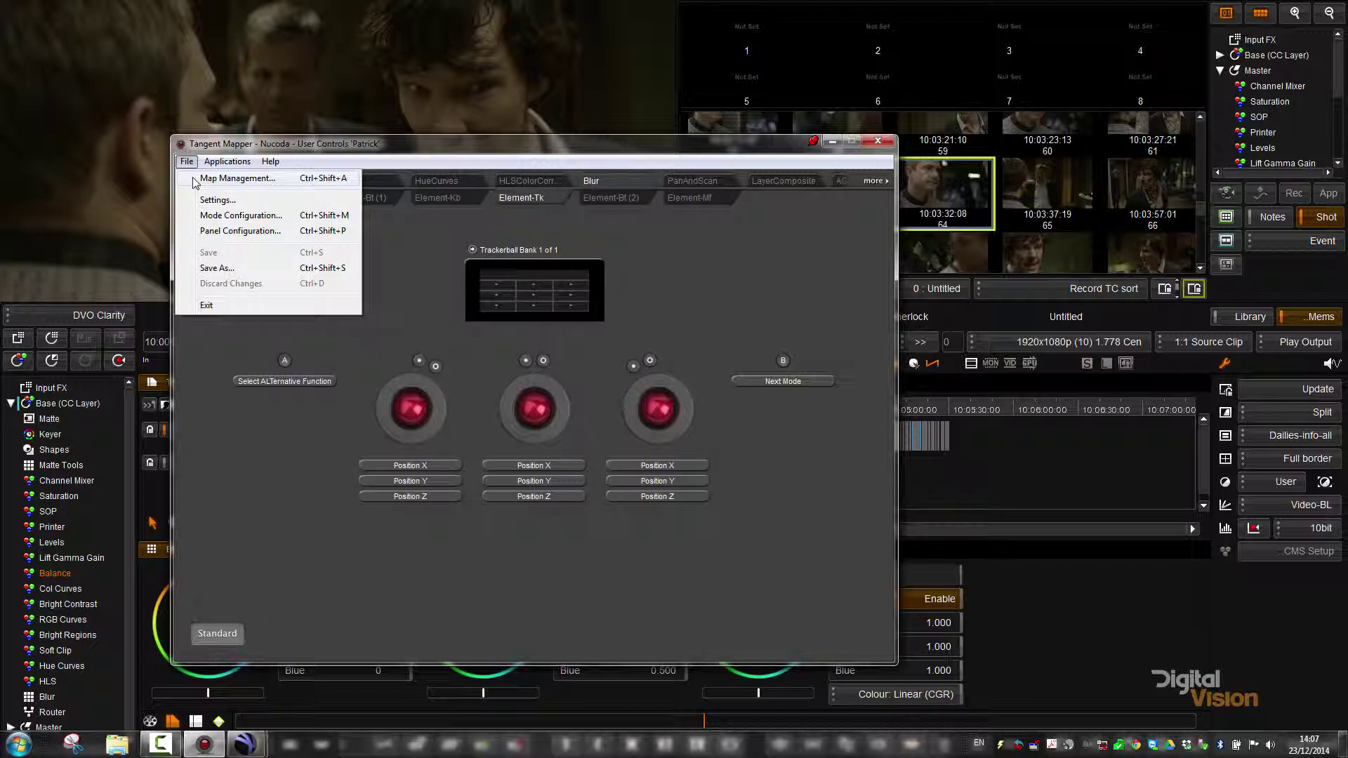
left_click(197, 180)
left_click(372, 401)
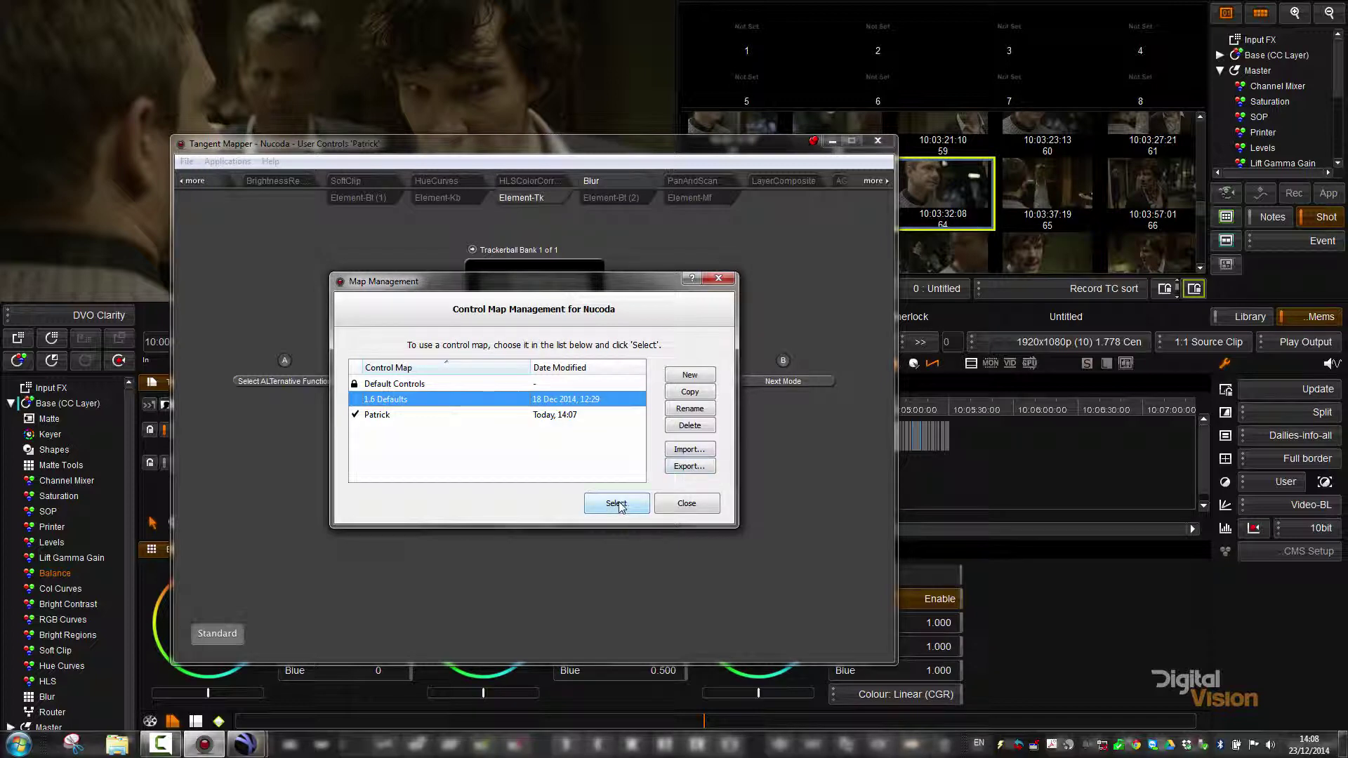
left_click(687, 505)
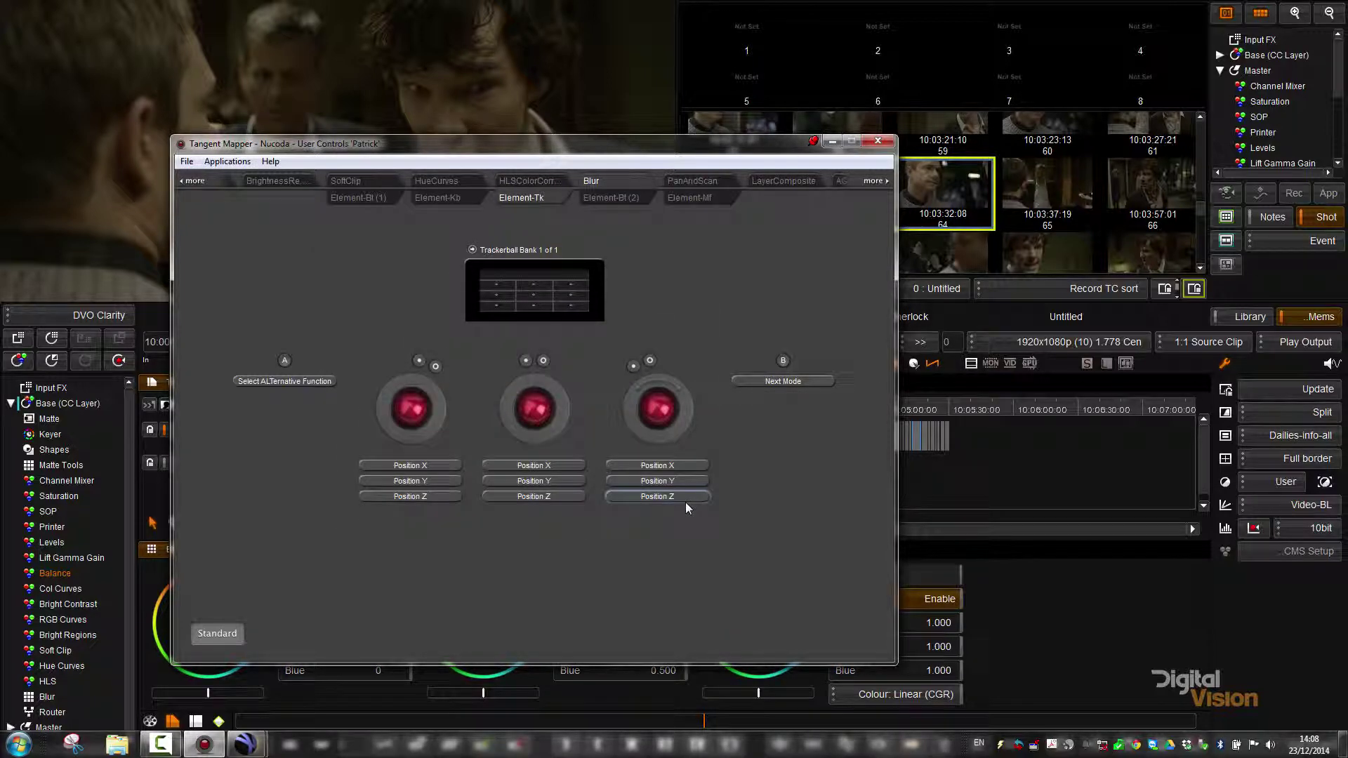
- Open Button 1's Autokey mapping on Element-Bt and close its function list unchanged
left_click(872, 182)
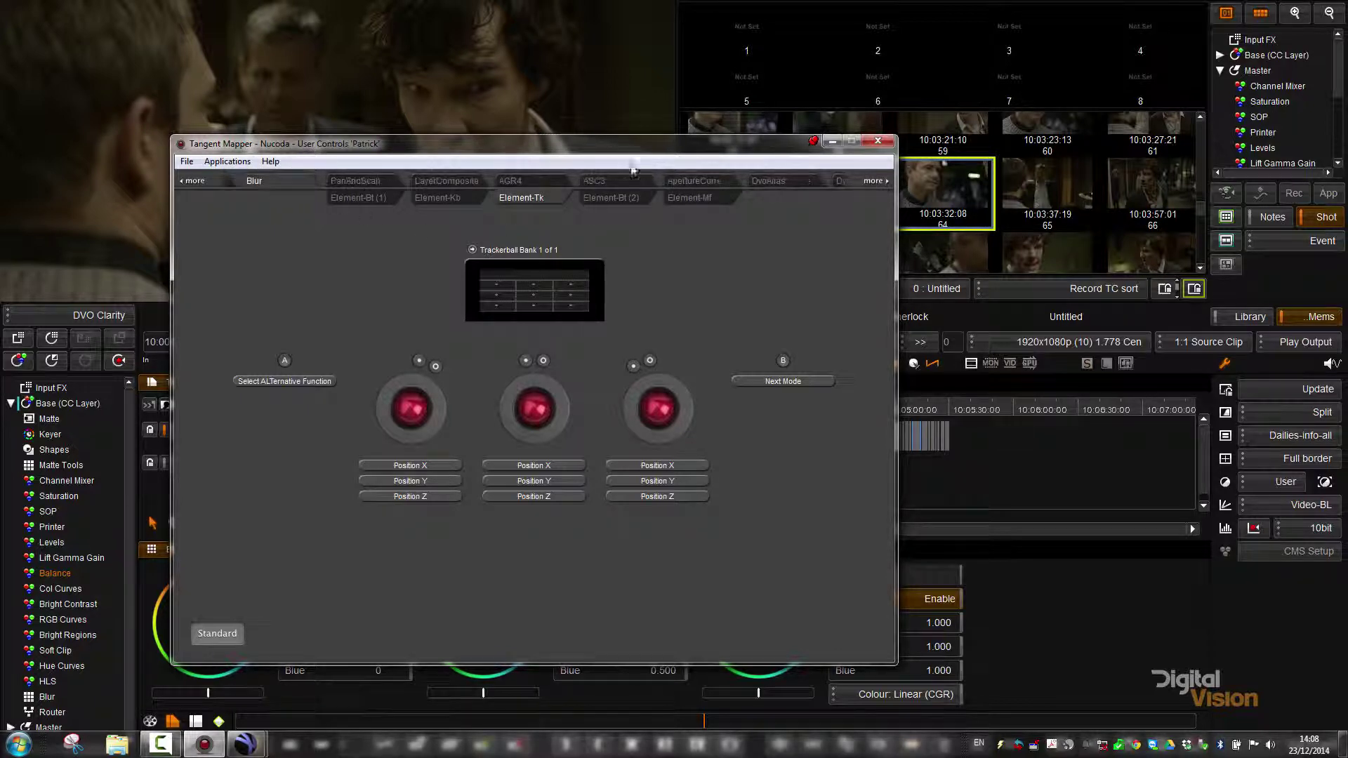
left_click(870, 181)
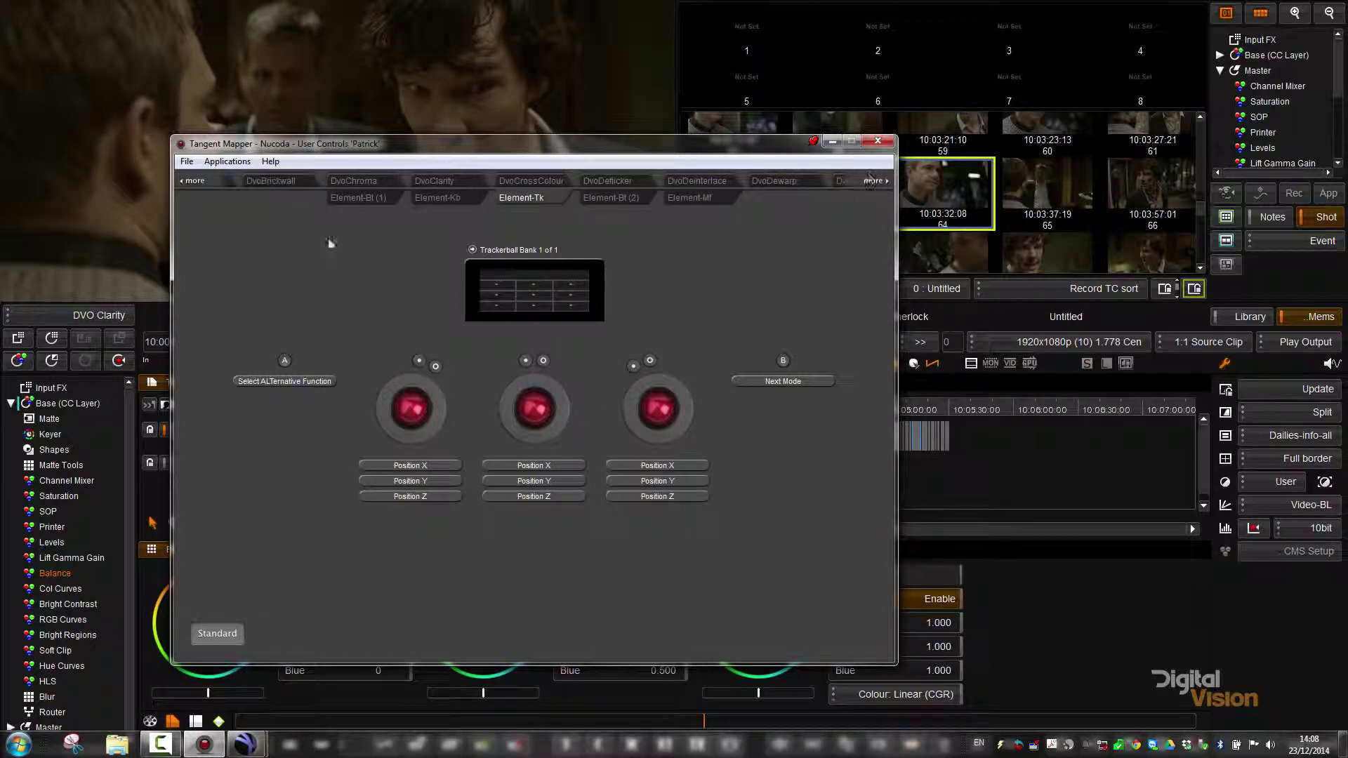
left_click(348, 195)
left_click(408, 371)
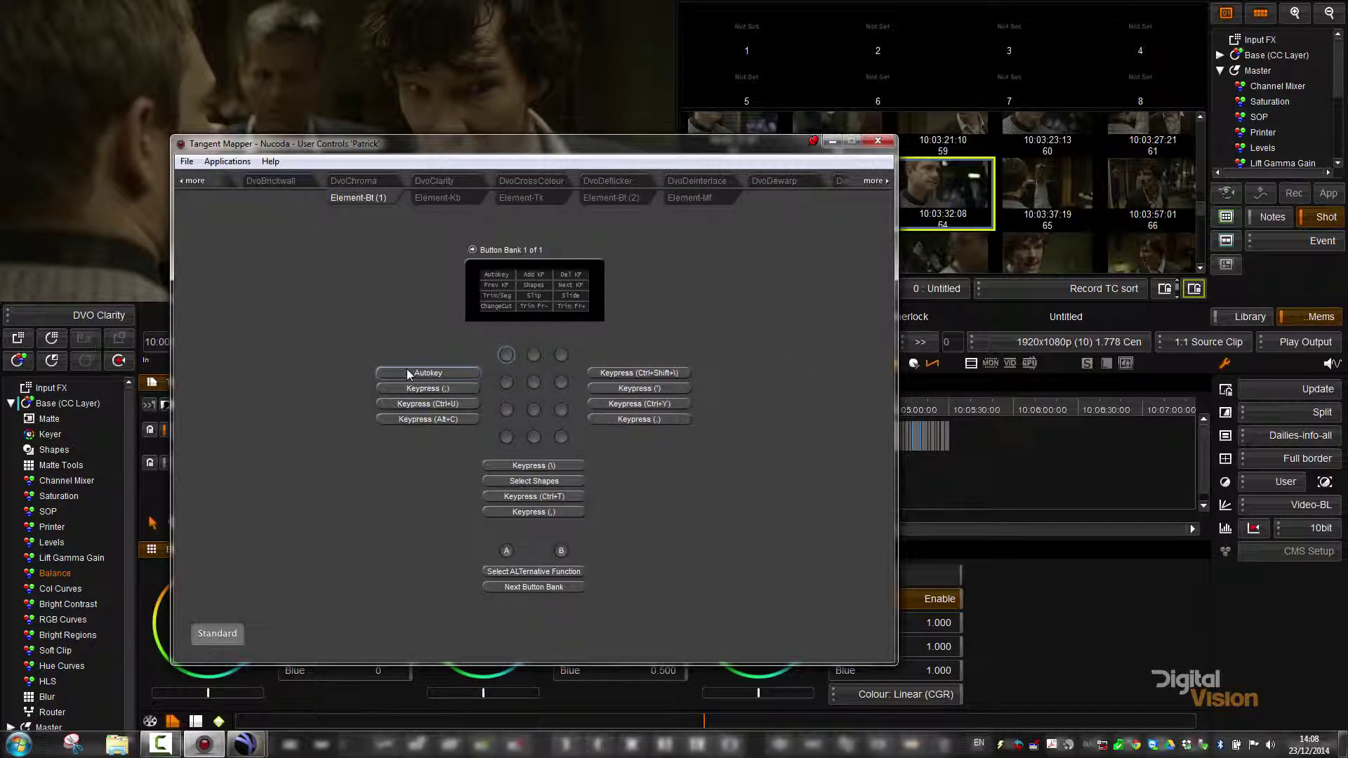
left_click(954, 283)
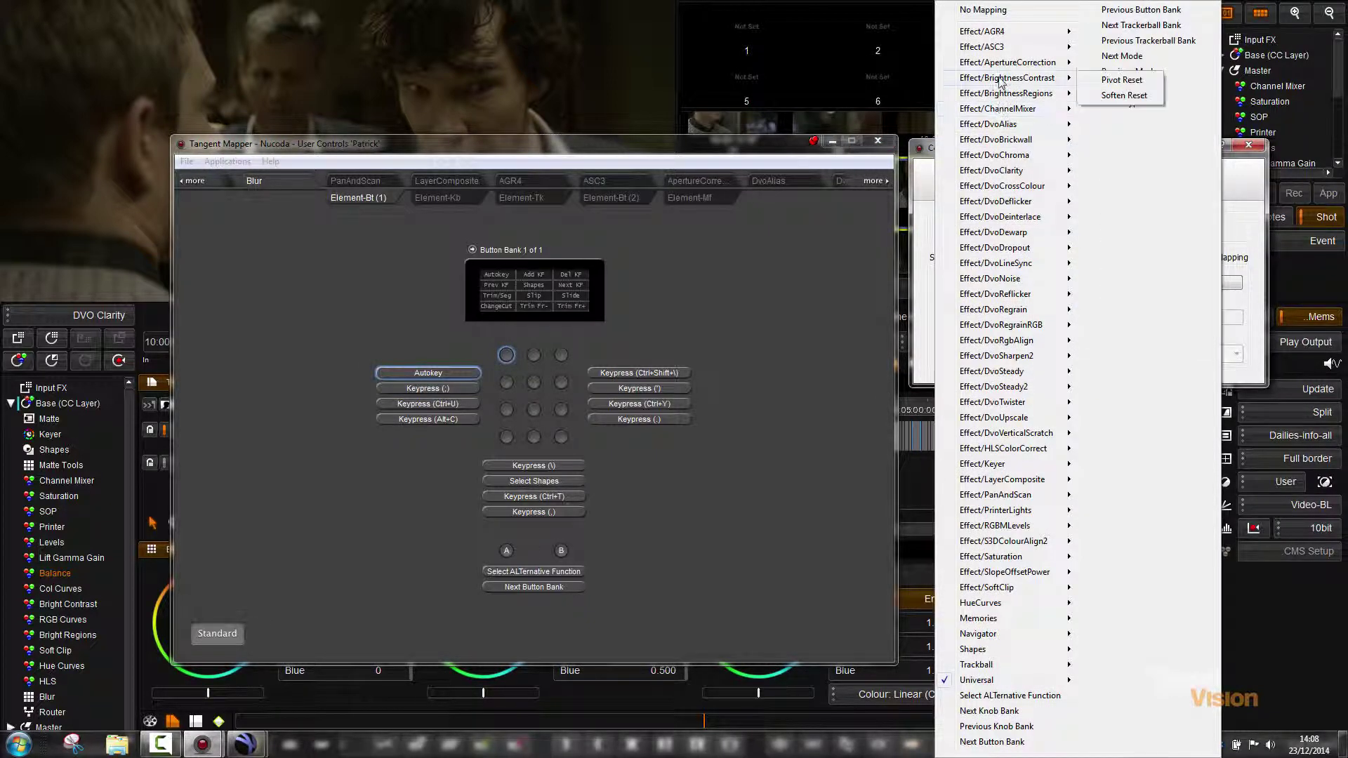
mouse_move(1020, 328)
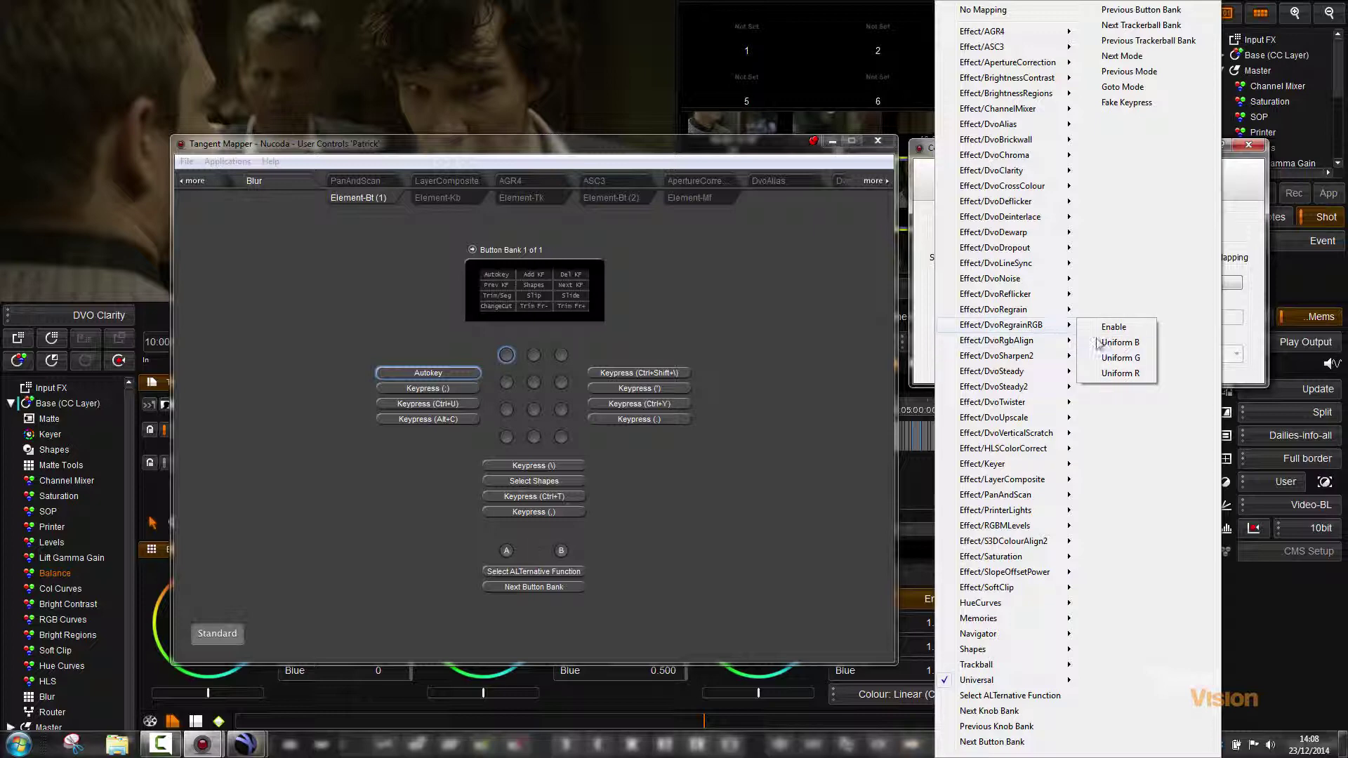
left_click(398, 151)
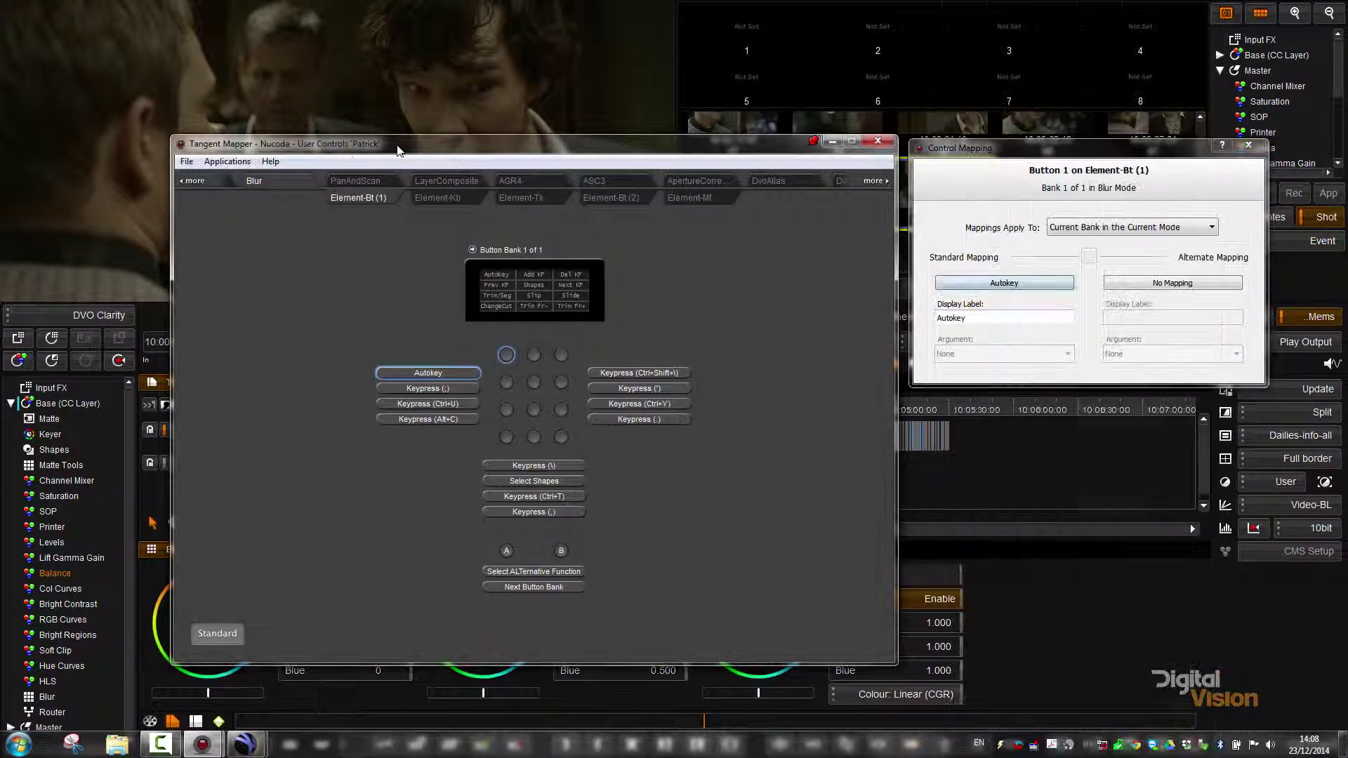